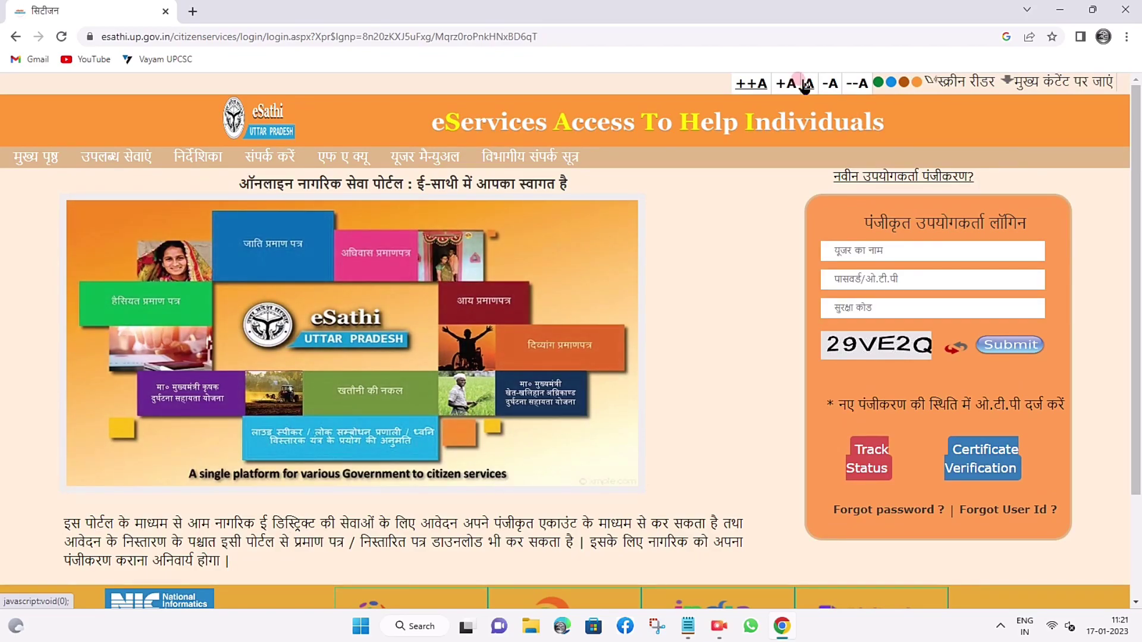
Enlarge the page text two sizes with the text-size buttons, then shrink it back one size.
click(788, 85)
click(787, 84)
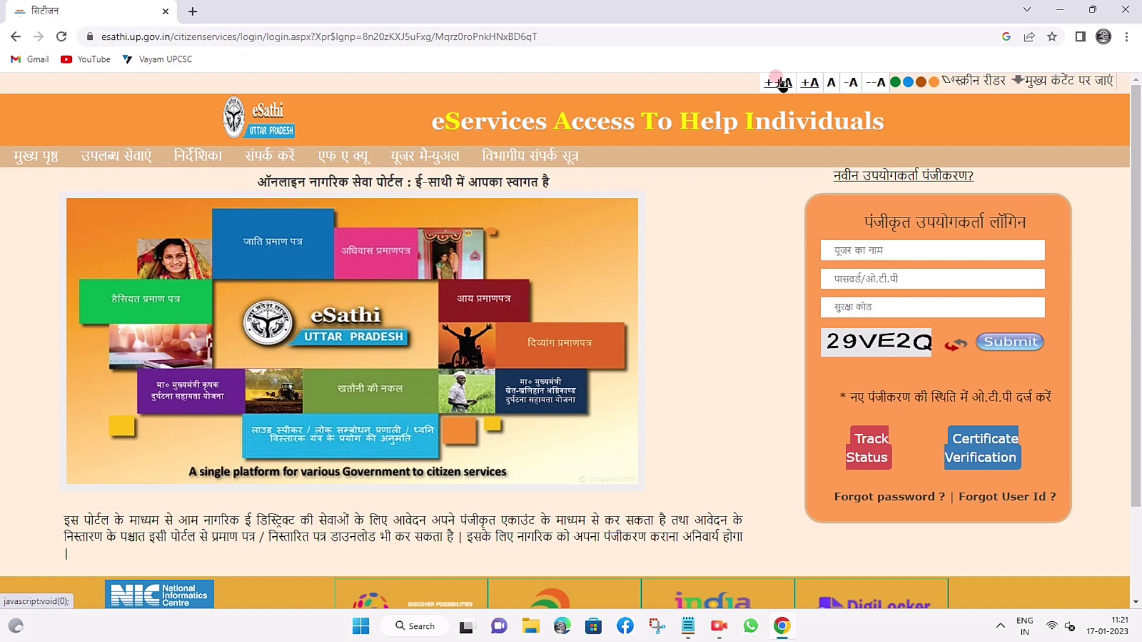
click(782, 83)
click(810, 84)
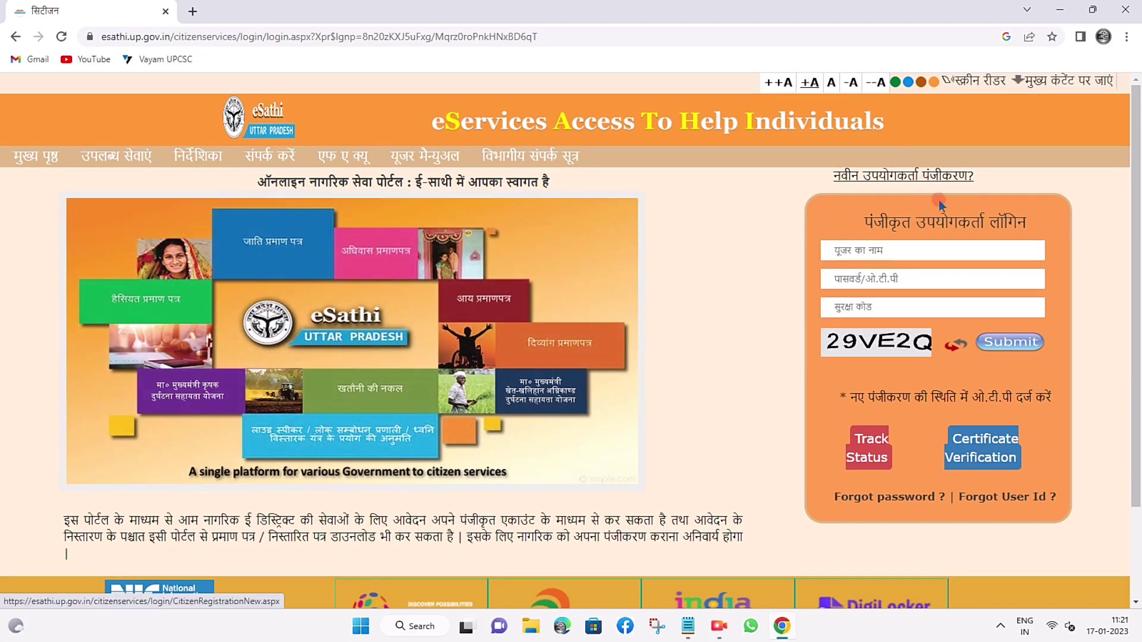
Leave the login box and go to the 'नवीन उपयोगकर्ता पंजीकरण?' new user registration page.
click(886, 249)
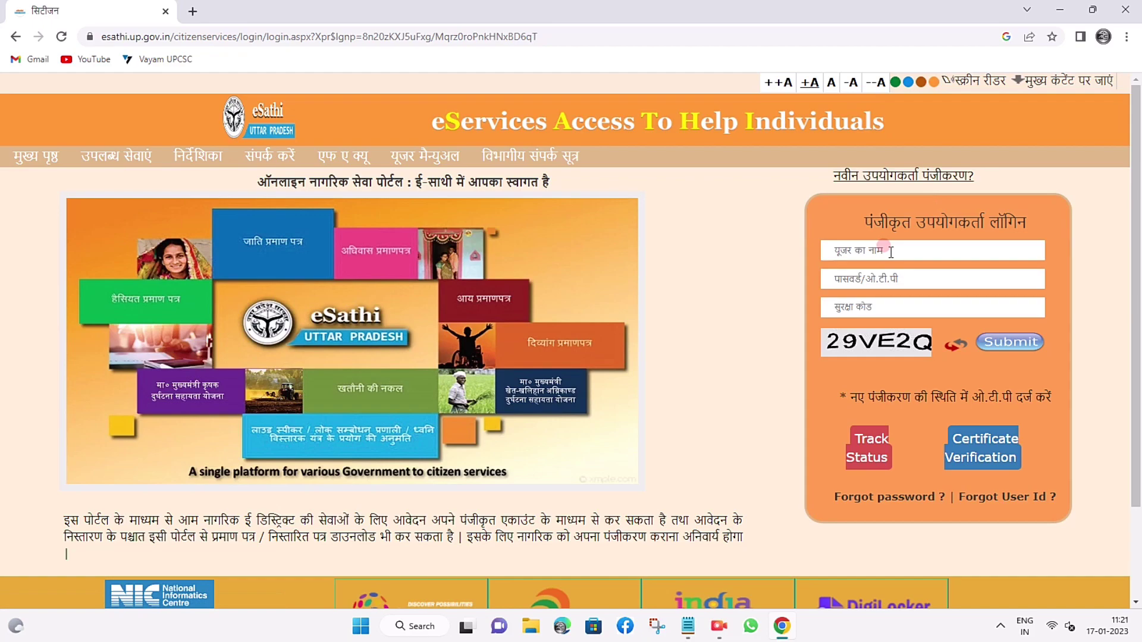
click(890, 251)
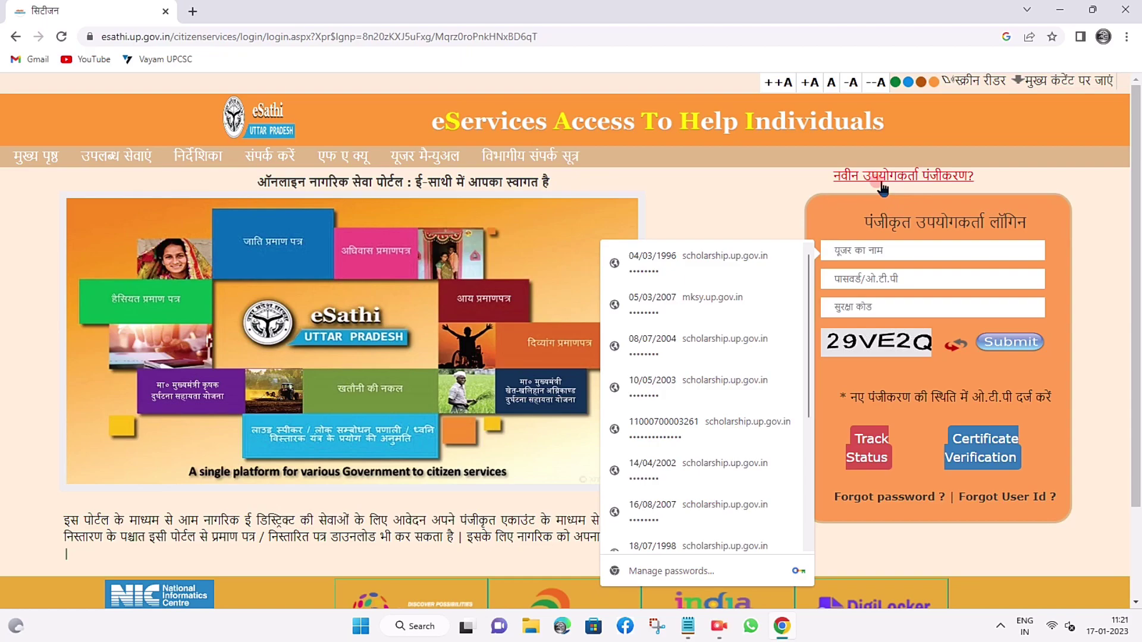
click(881, 179)
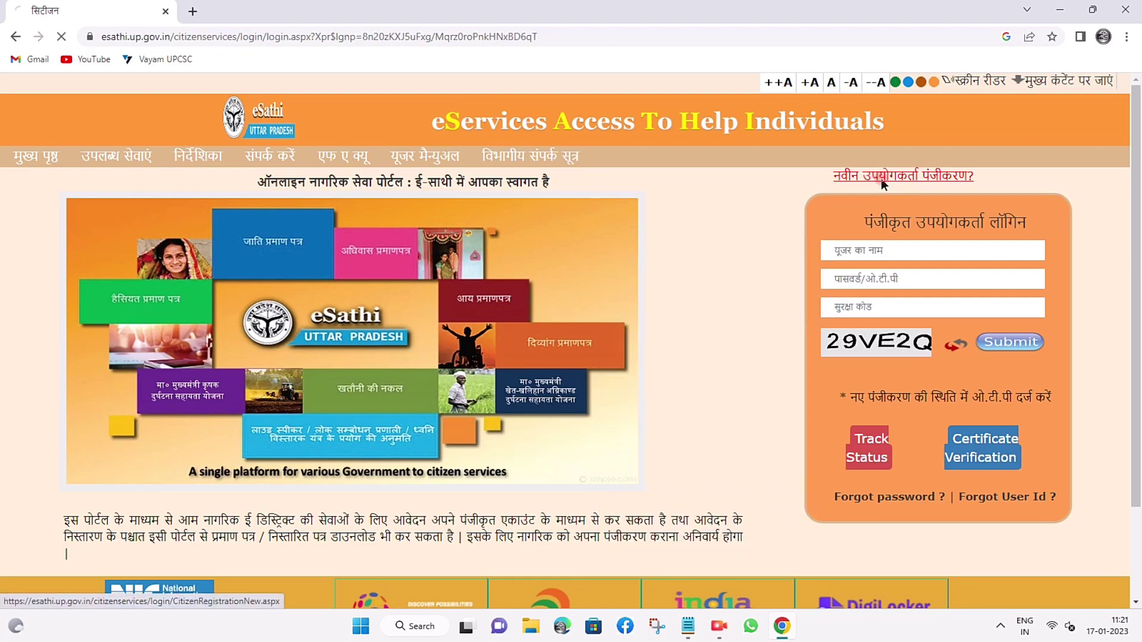
Fill the registration login ID with a saved username from the browser's autofill list.
click(876, 182)
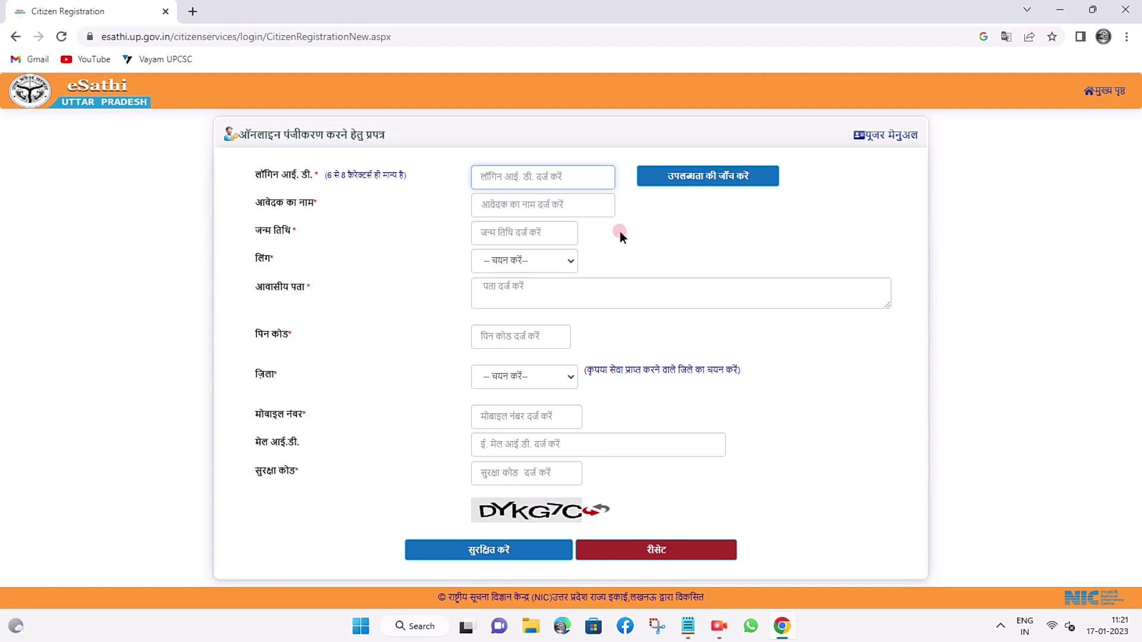
click(567, 176)
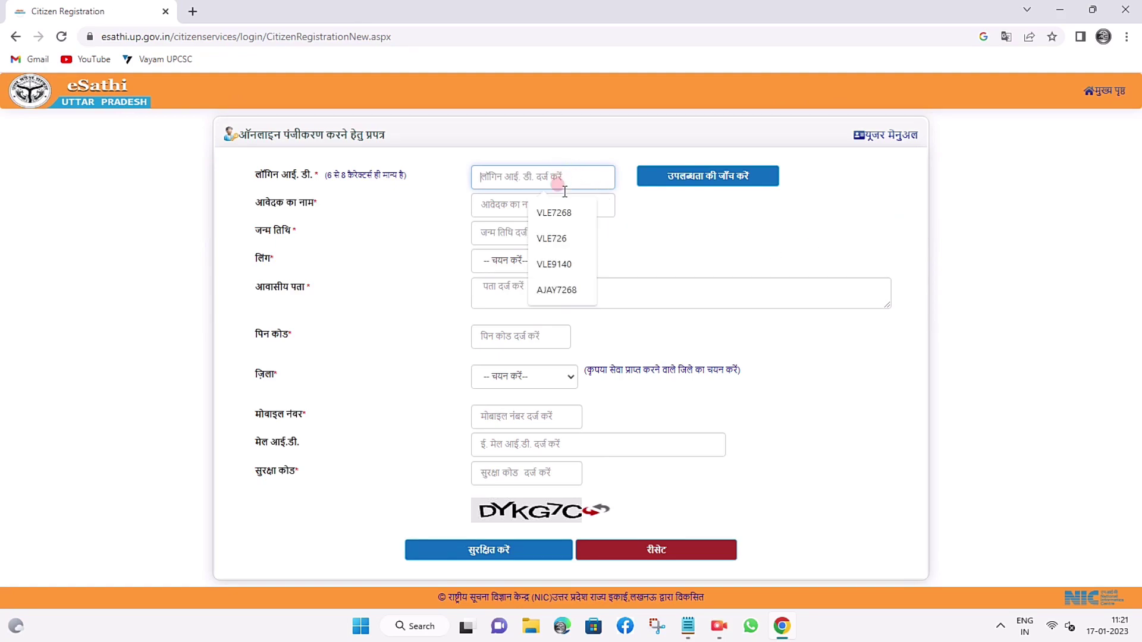
click(558, 290)
click(559, 292)
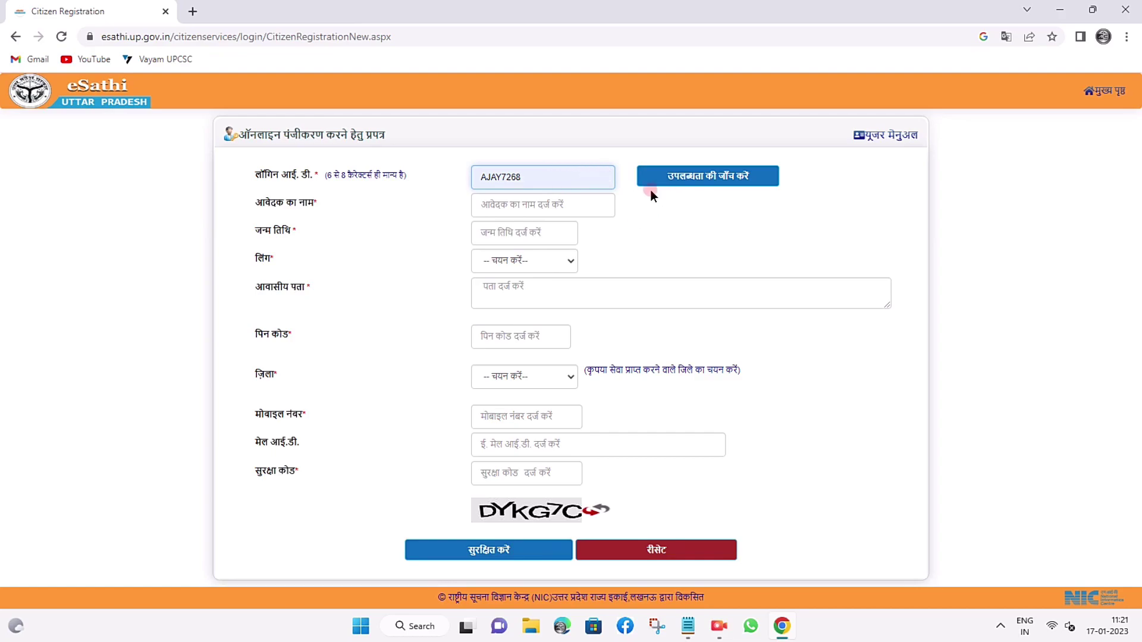
Check the saved login ID and an extended version; the portal reports both as already taken.
click(689, 181)
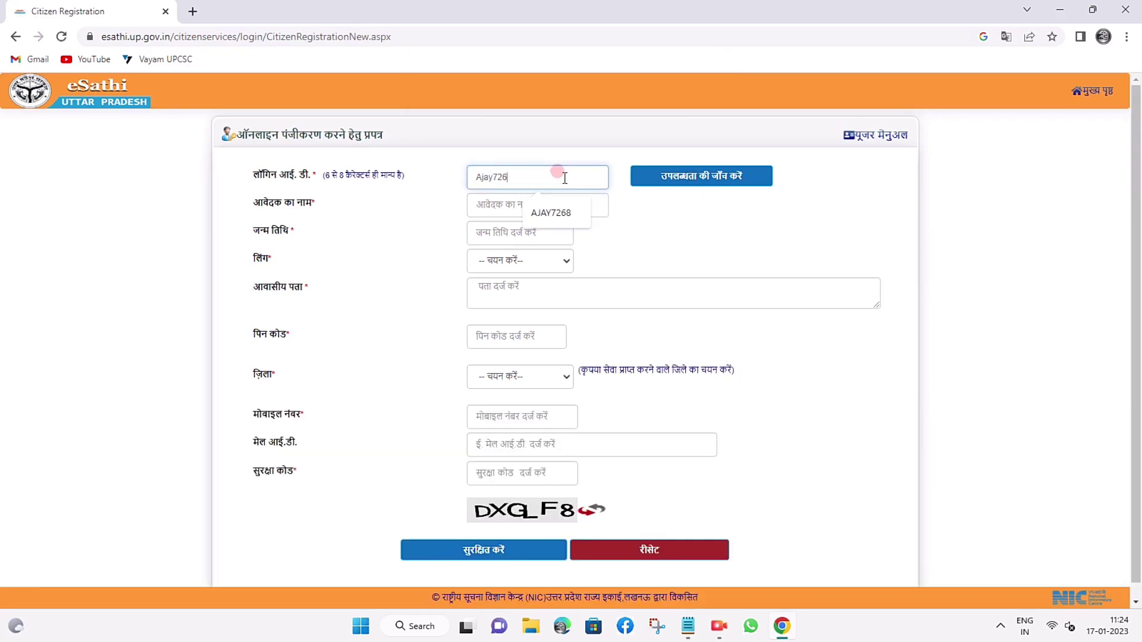
click(693, 177)
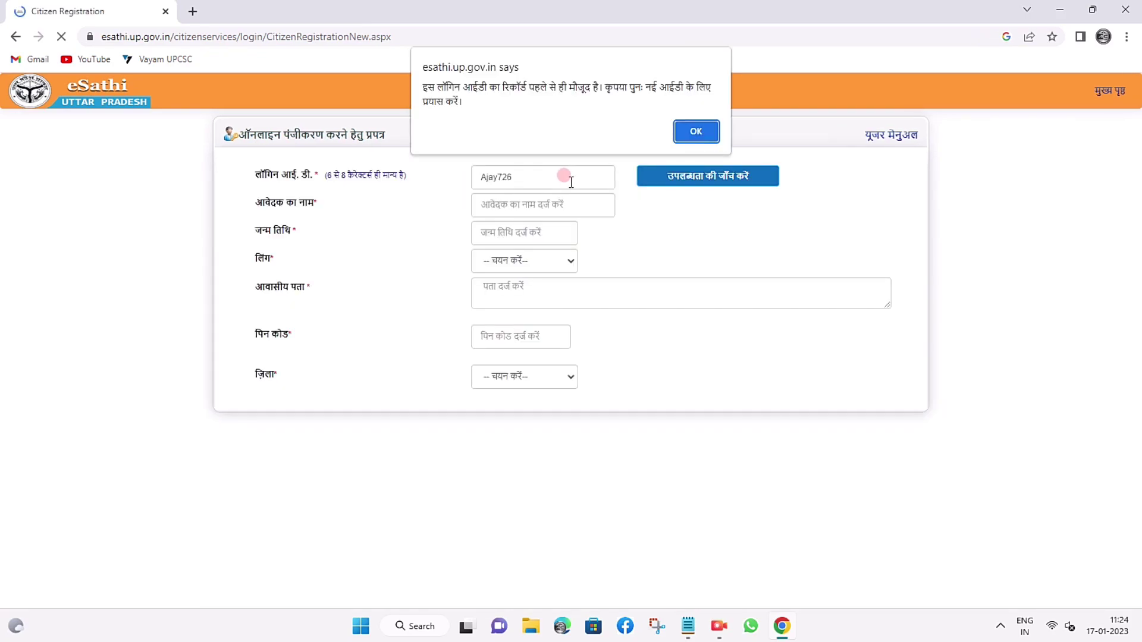
click(690, 125)
click(565, 174)
text(8)
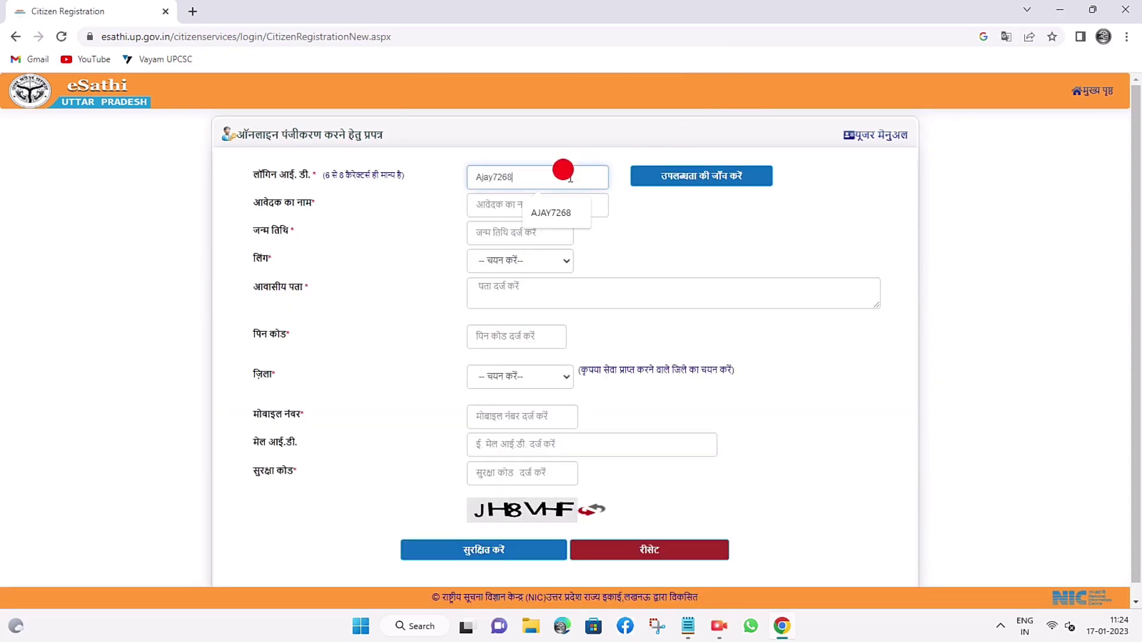
click(684, 176)
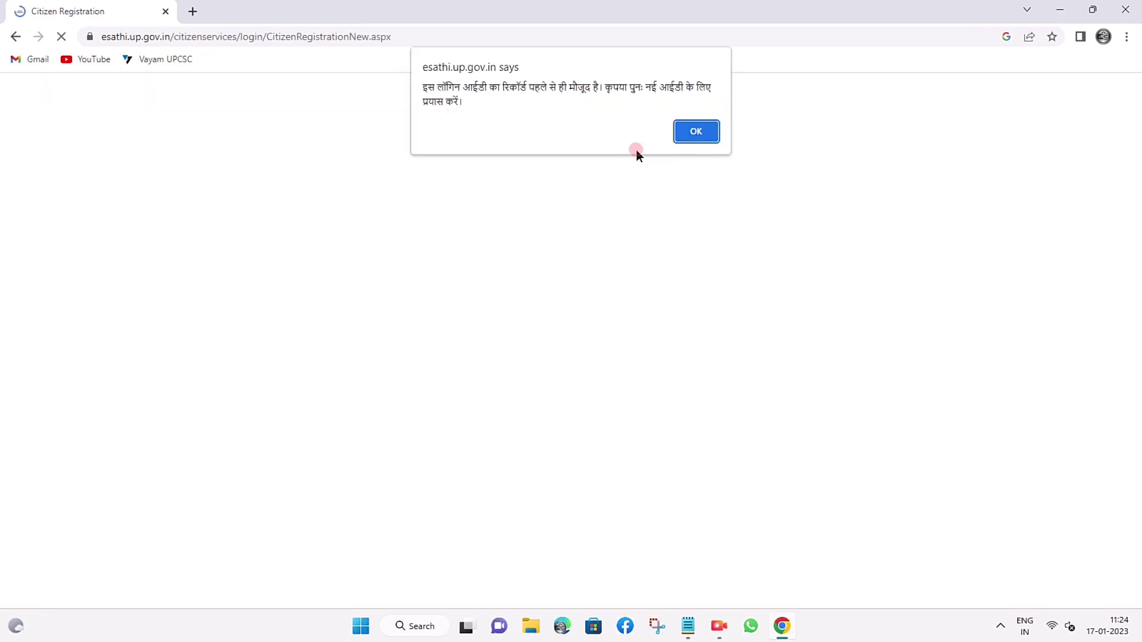
click(684, 140)
Replace the login ID's trailing digits and confirm the portal reports the new ID available.
click(559, 174)
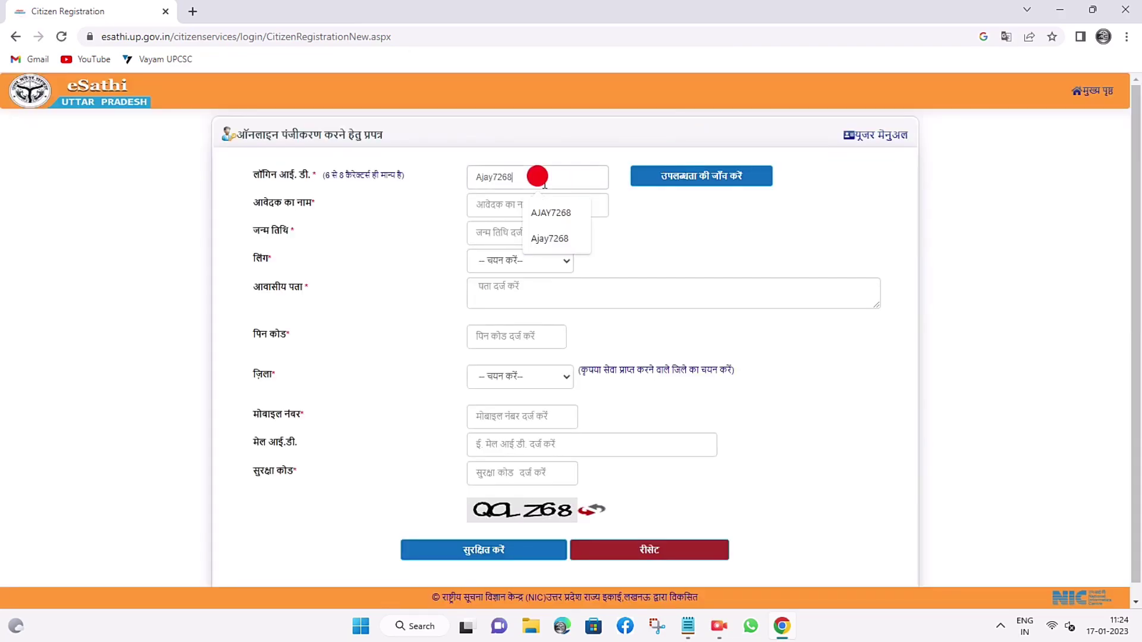
key(BackSpace)
key(BackSpace)
key(BackSpace)
key(BackSpace)
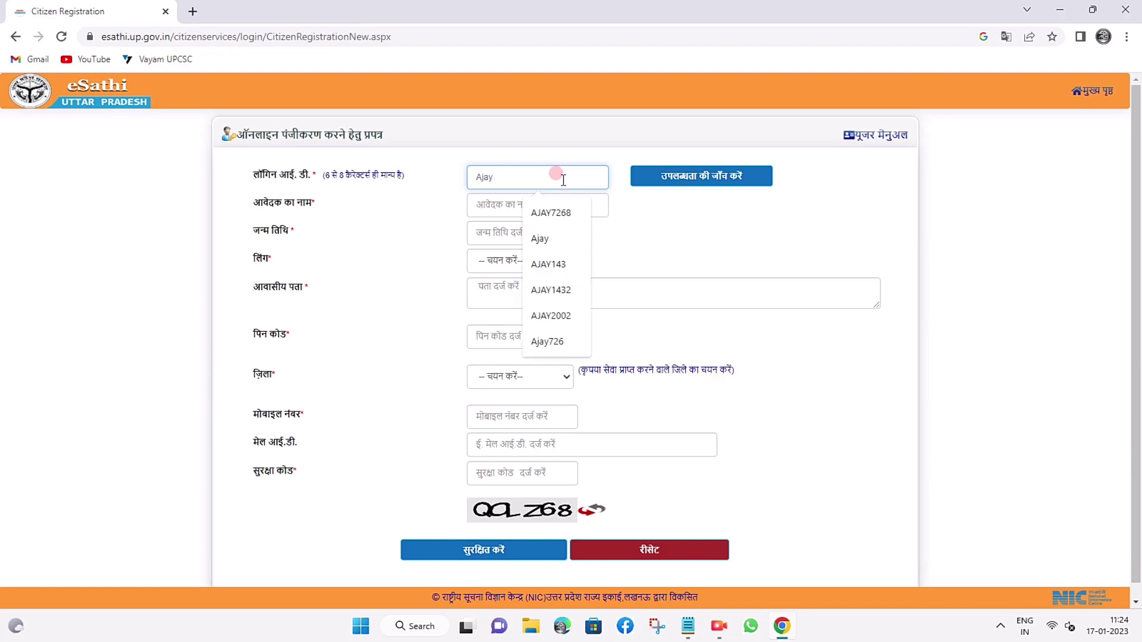
text(9194)
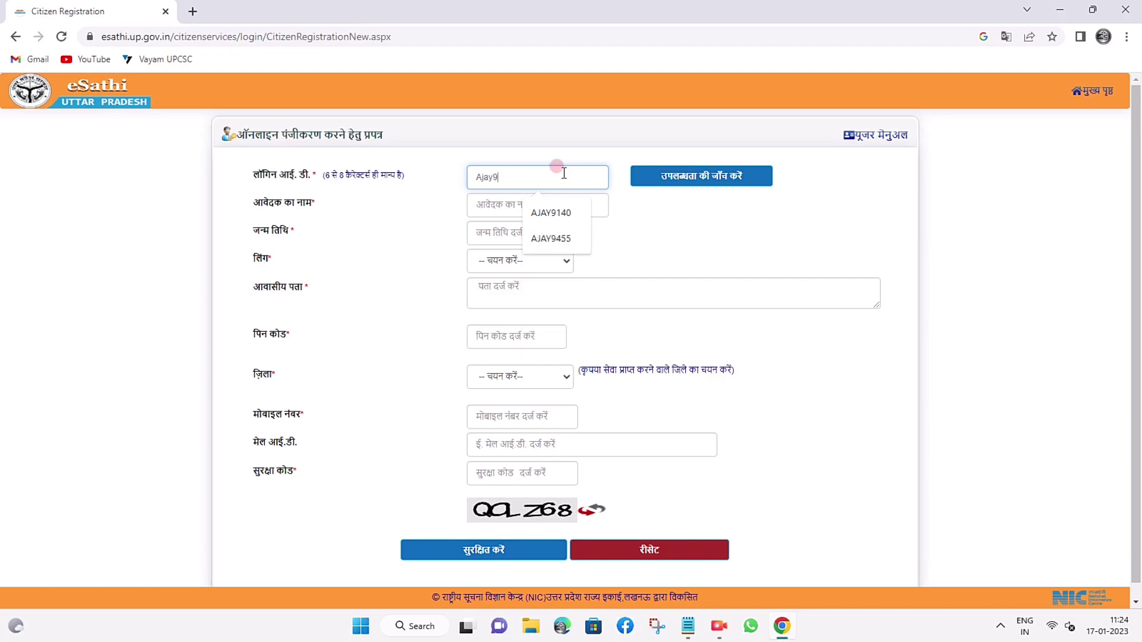
click(665, 175)
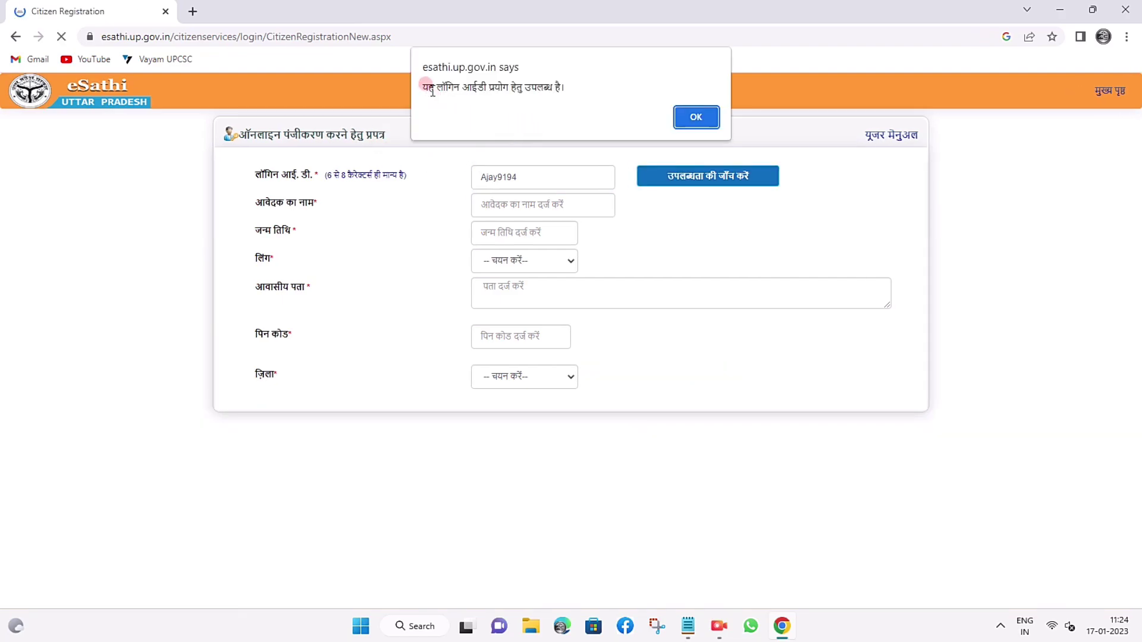
drag(423, 87, 559, 87)
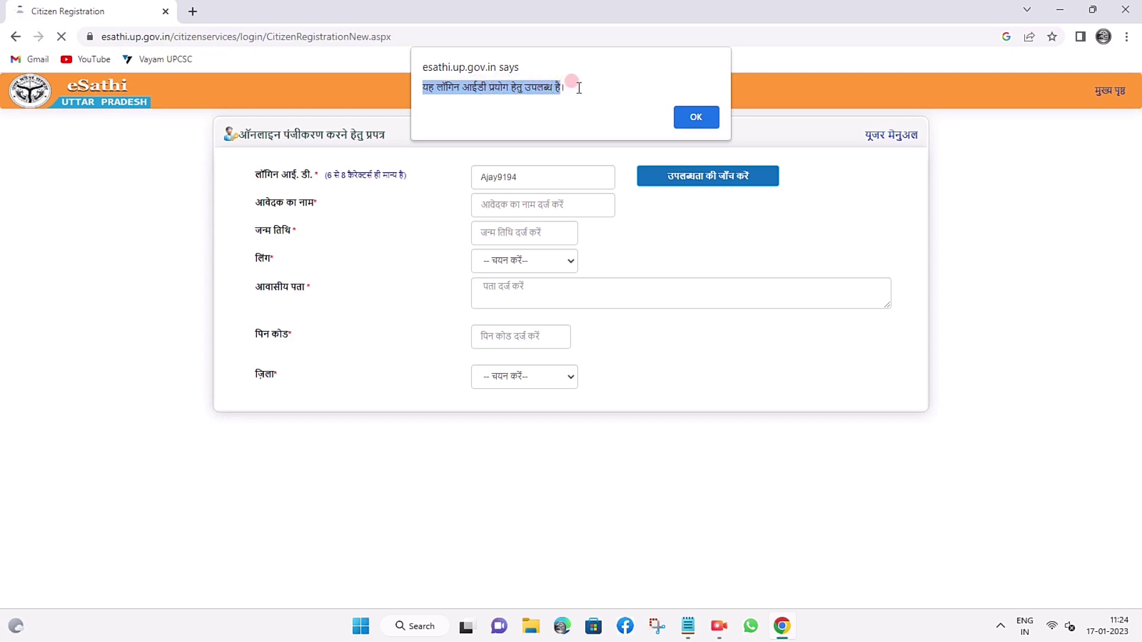
click(696, 118)
click(512, 199)
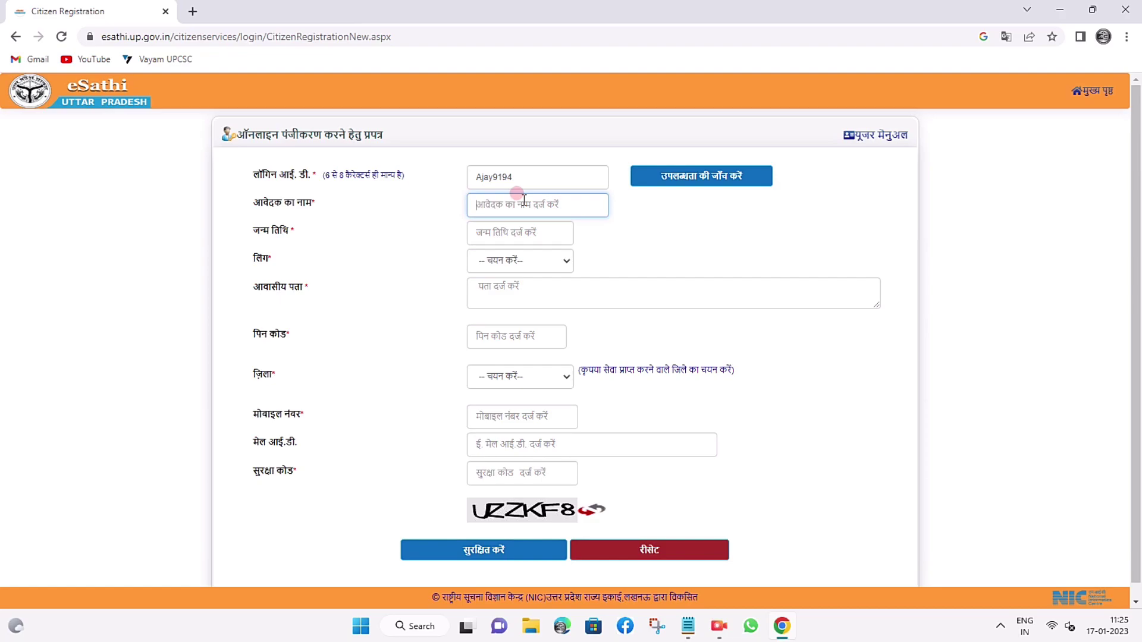
Autofill the applicant's name, address and contact details, choose the district, and enter the captcha security code.
click(524, 199)
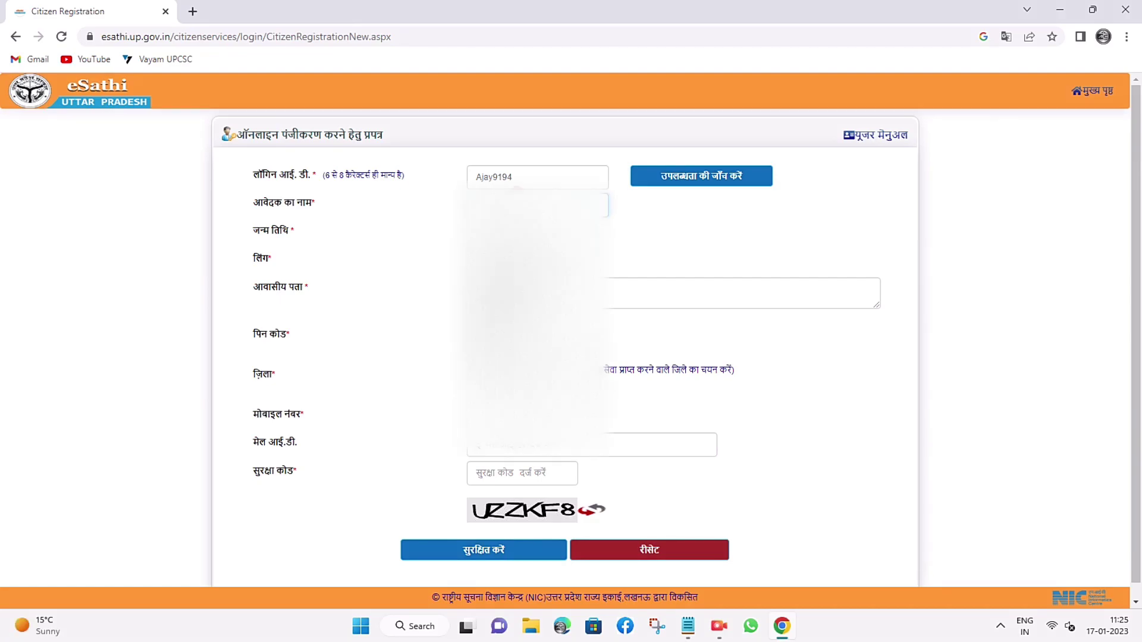
key(Down)
key(Return)
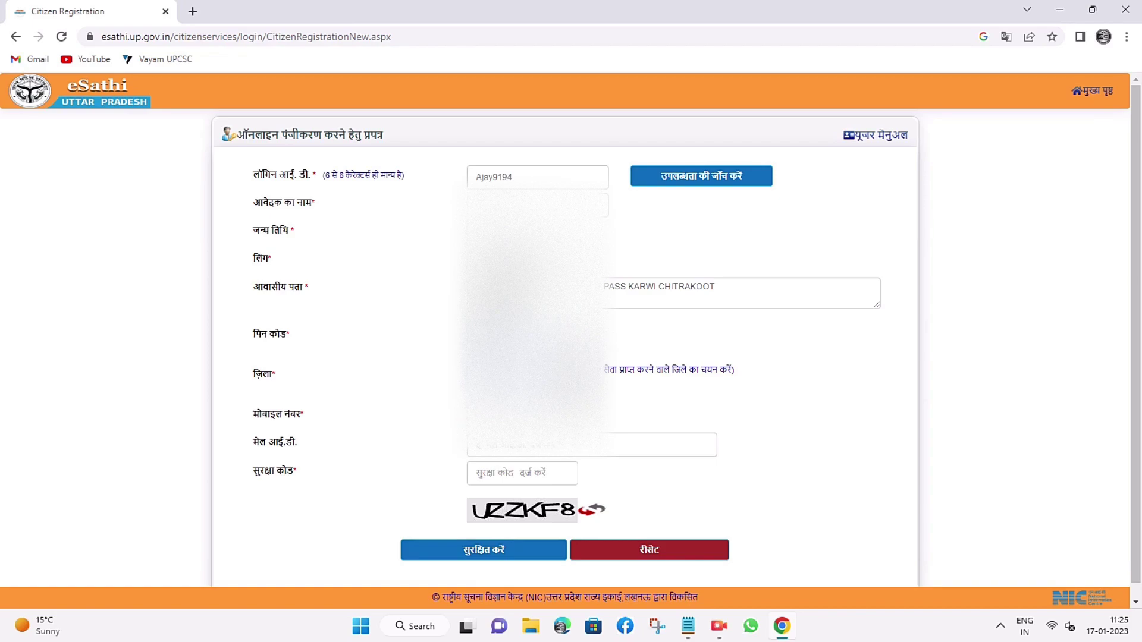
click(576, 376)
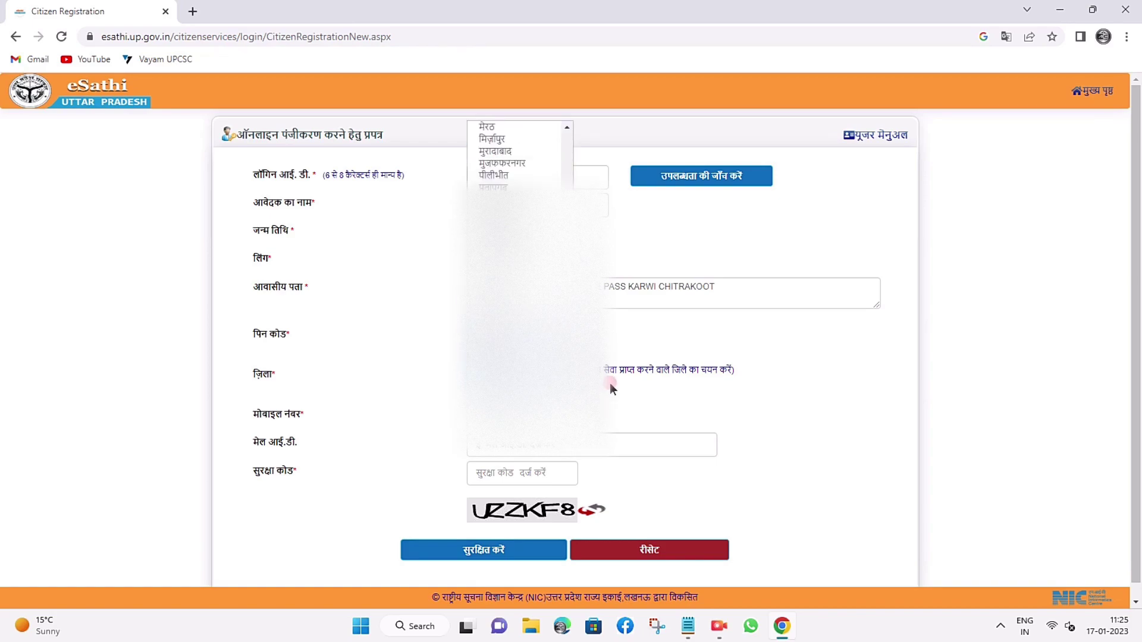
key(Return)
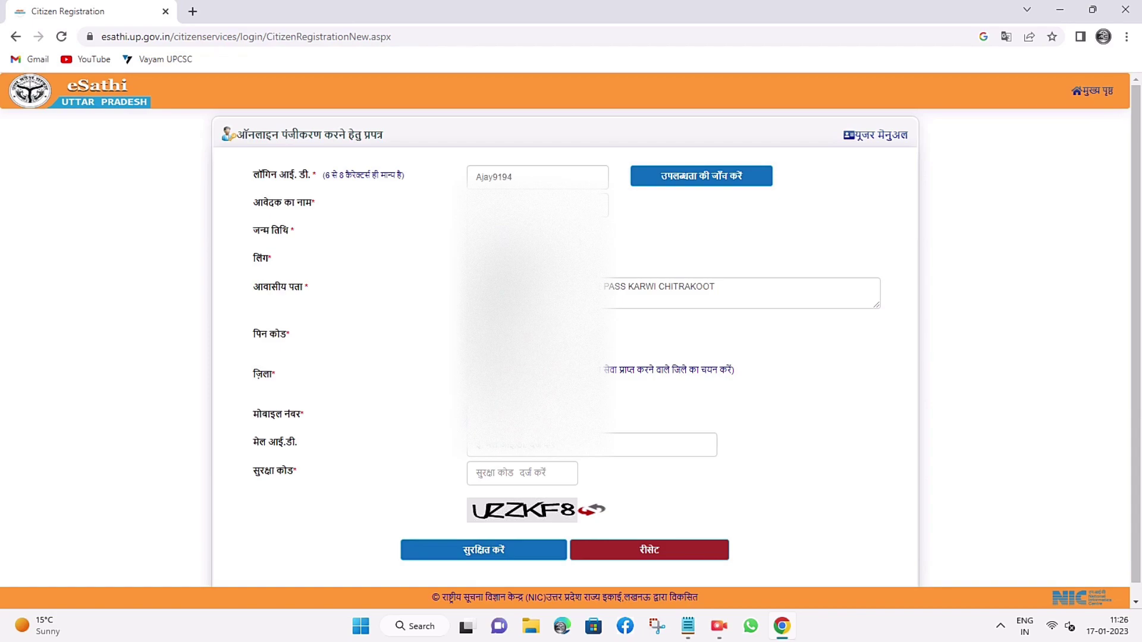
text(UZZKF8)
click(519, 447)
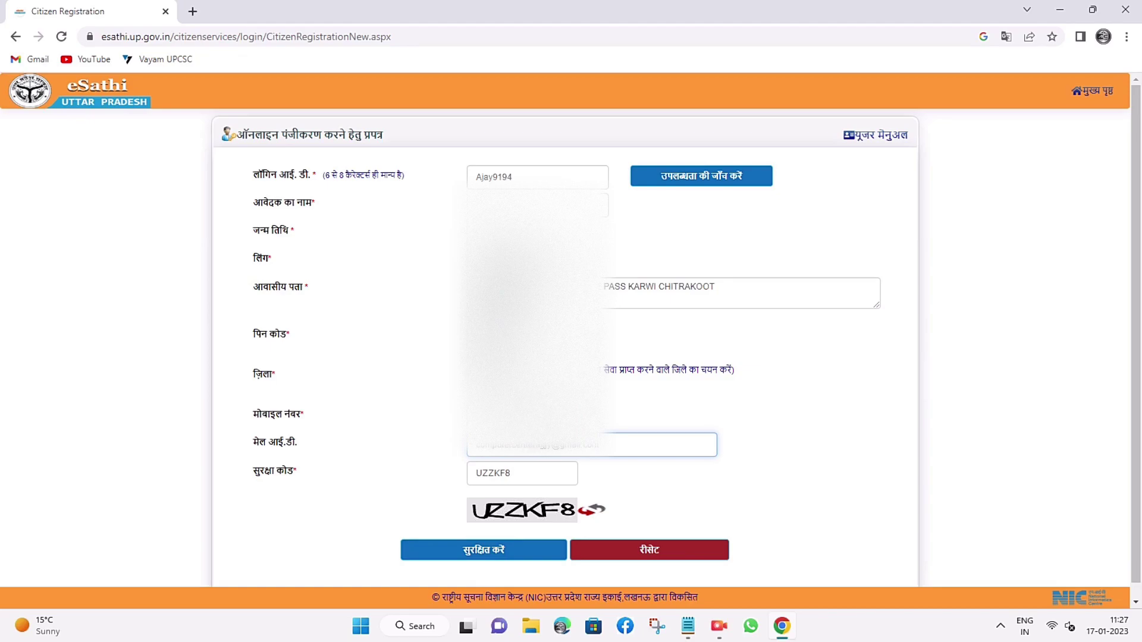
click(468, 552)
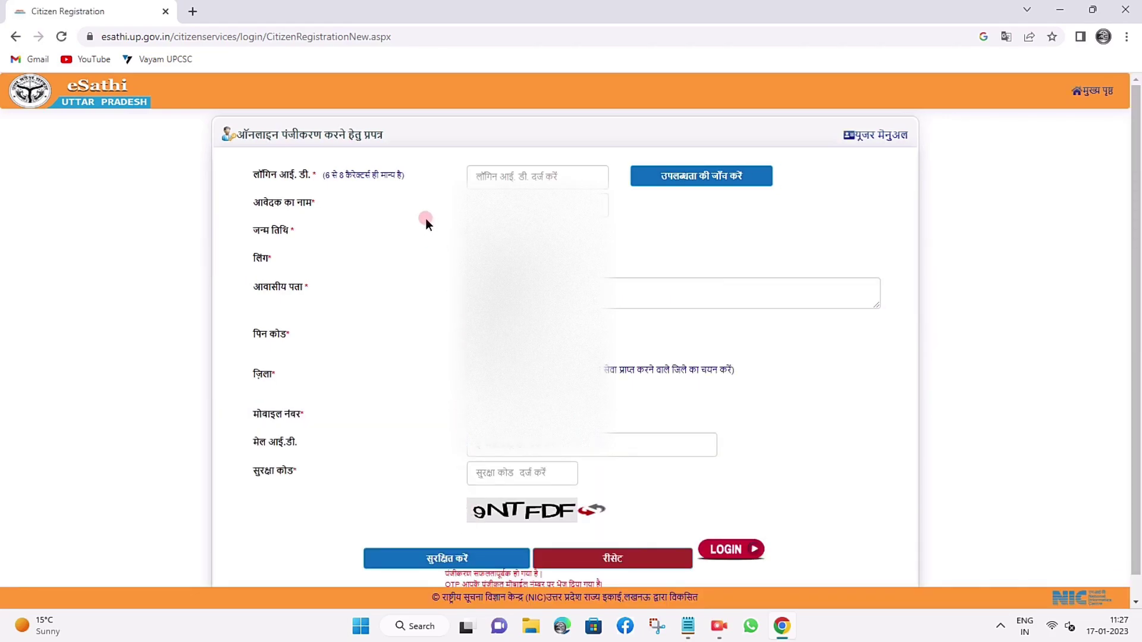
scroll(676, 335, down, 1)
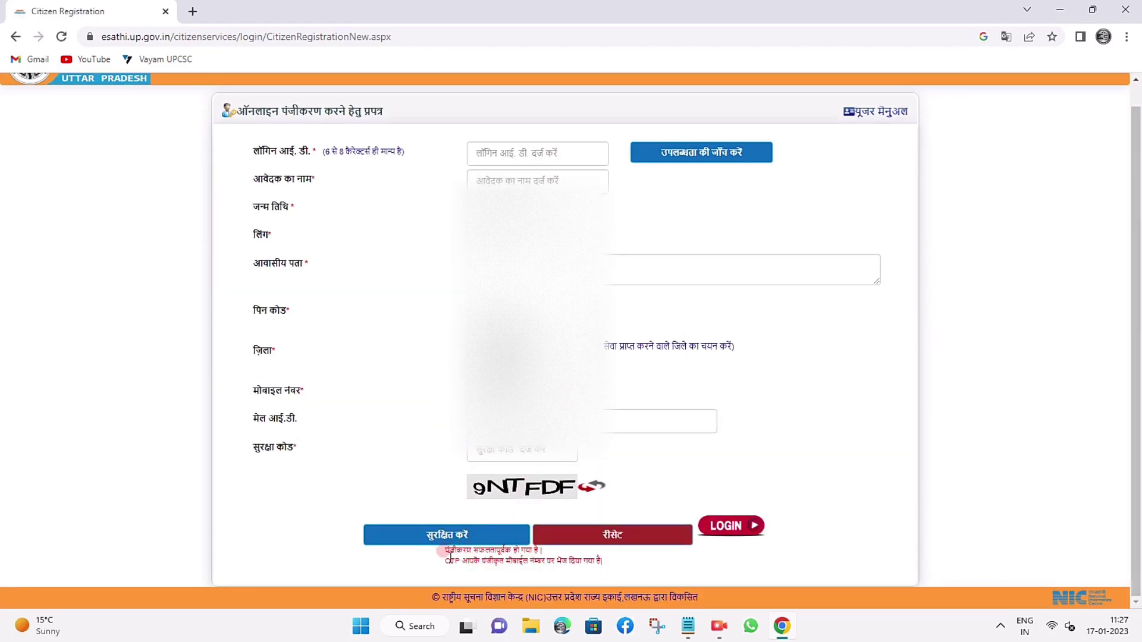
drag(447, 552, 542, 549)
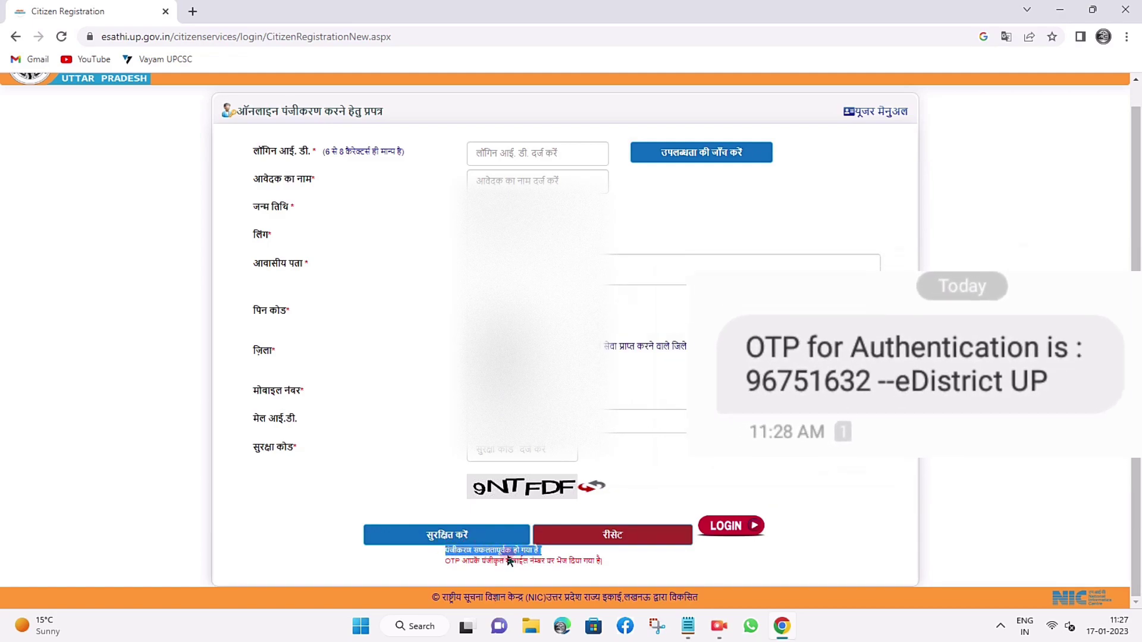
drag(447, 561, 606, 558)
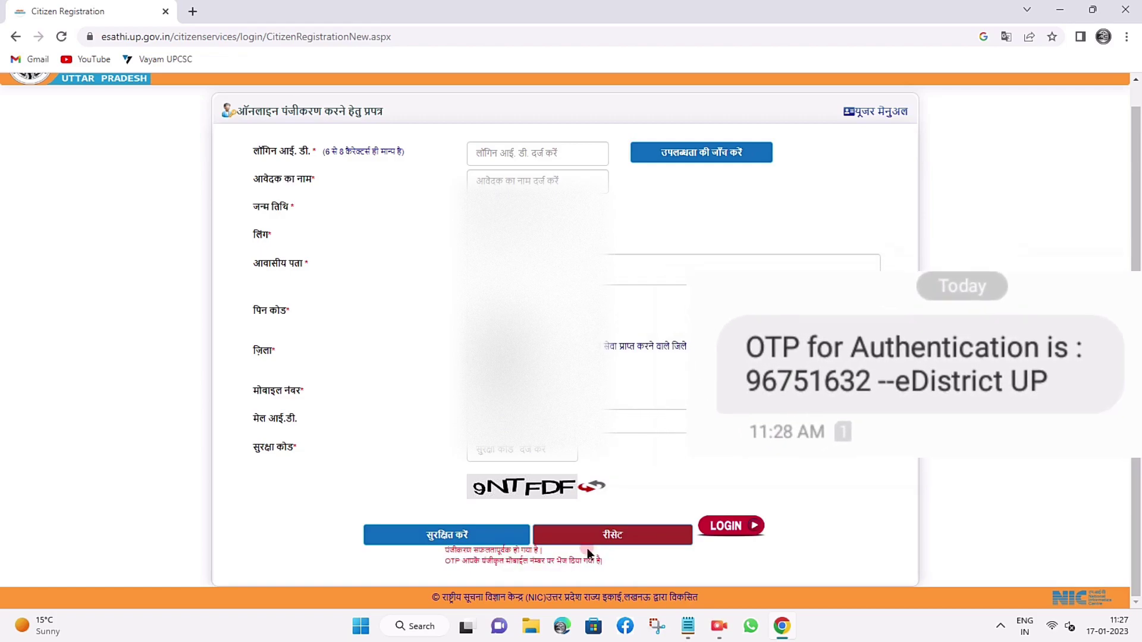
click(655, 271)
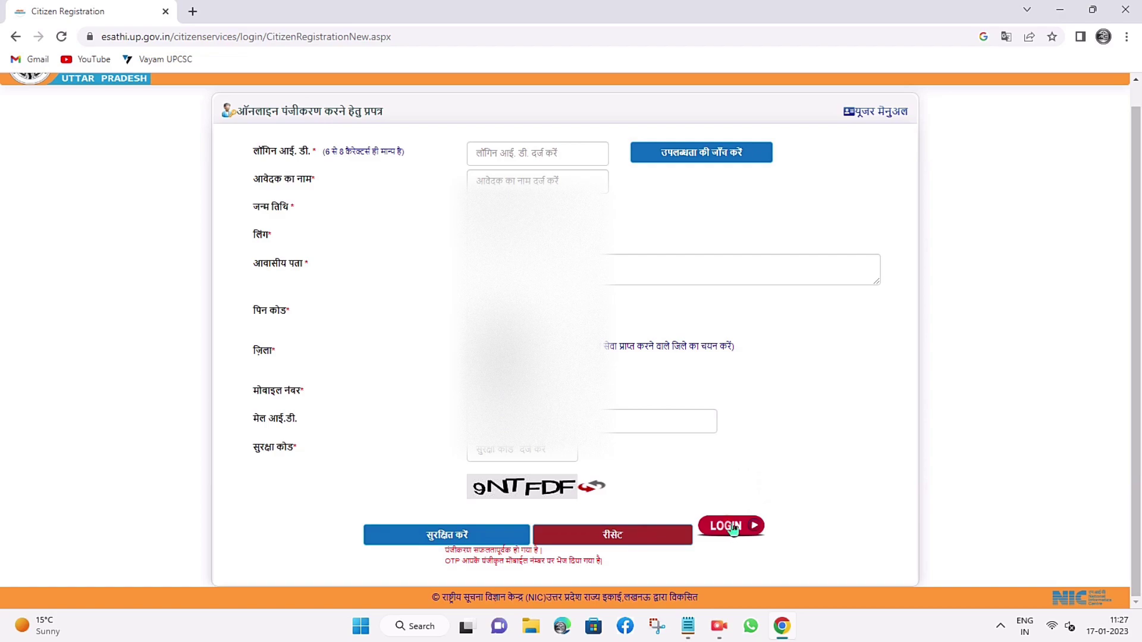
click(458, 566)
click(724, 515)
scroll(731, 522, up, 1)
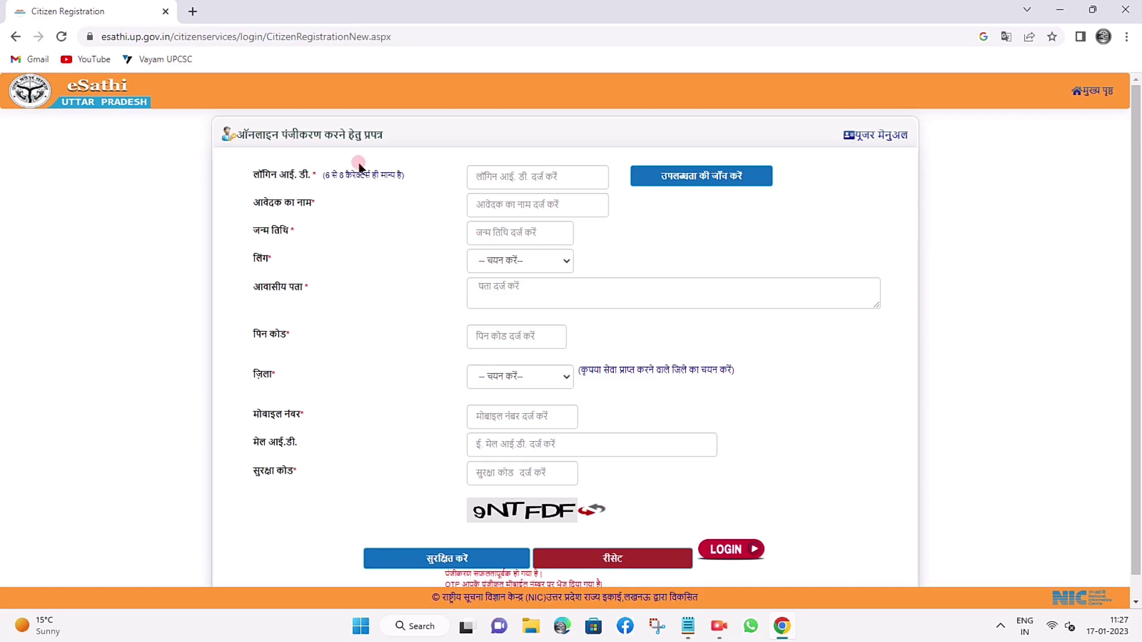
scroll(398, 227, down, 1)
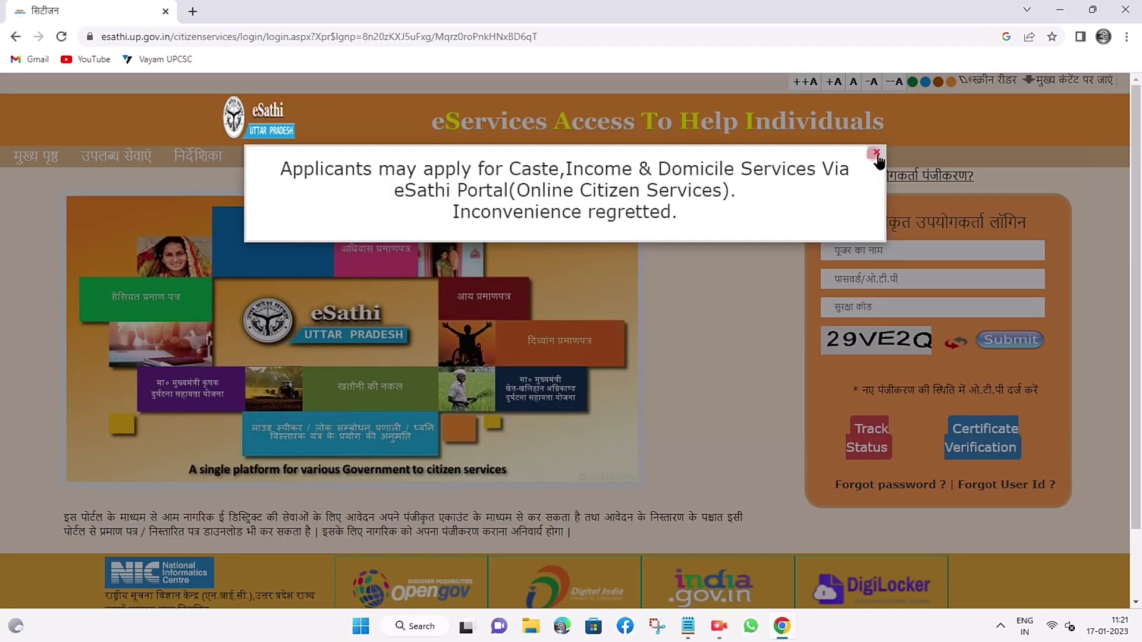
Close the service notice popup and cycle the text-size buttons, settling on +A.
click(874, 156)
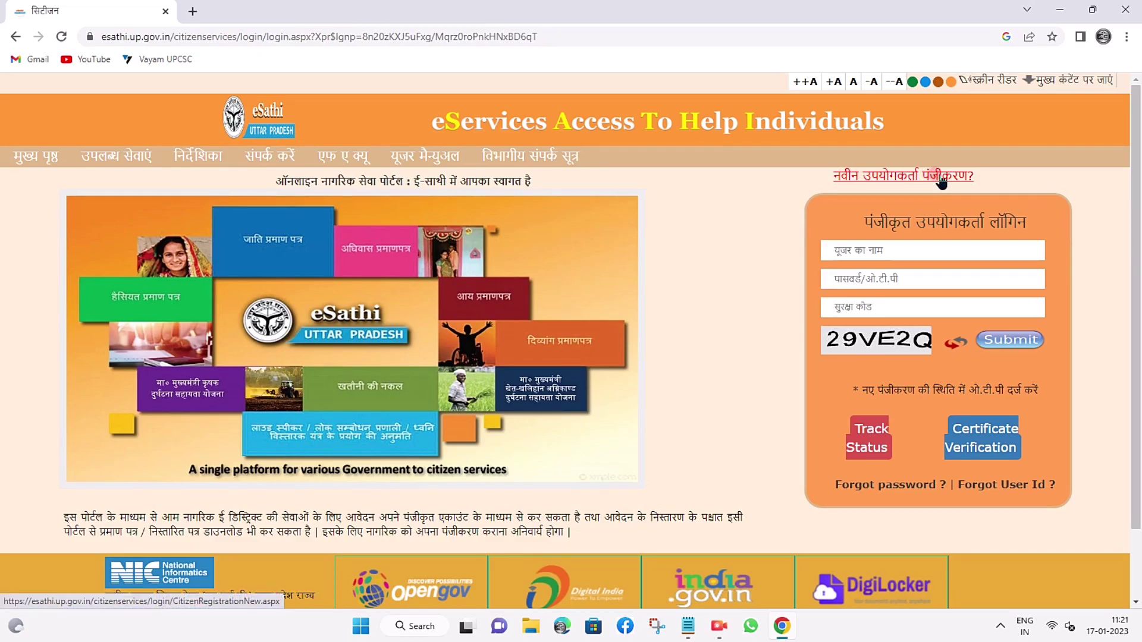
click(802, 83)
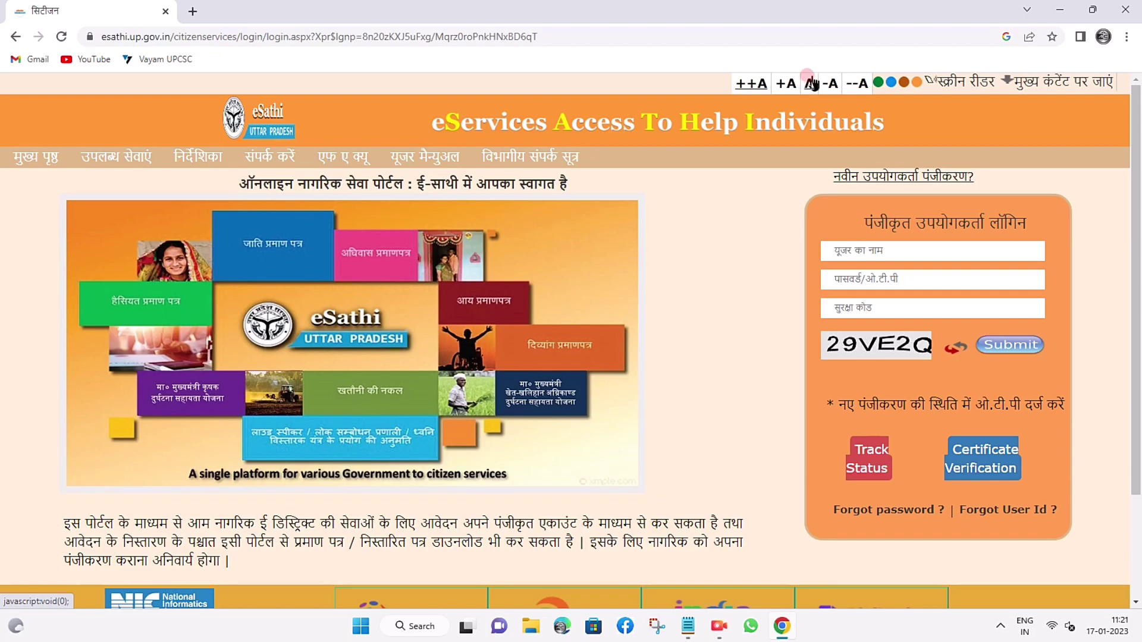
click(785, 83)
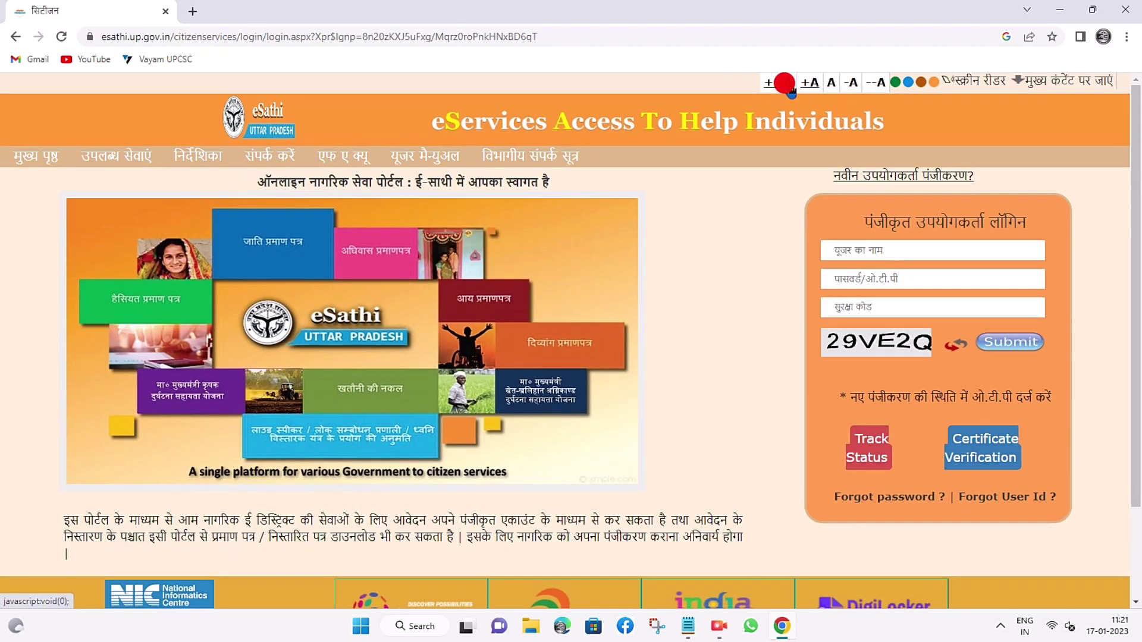
click(784, 83)
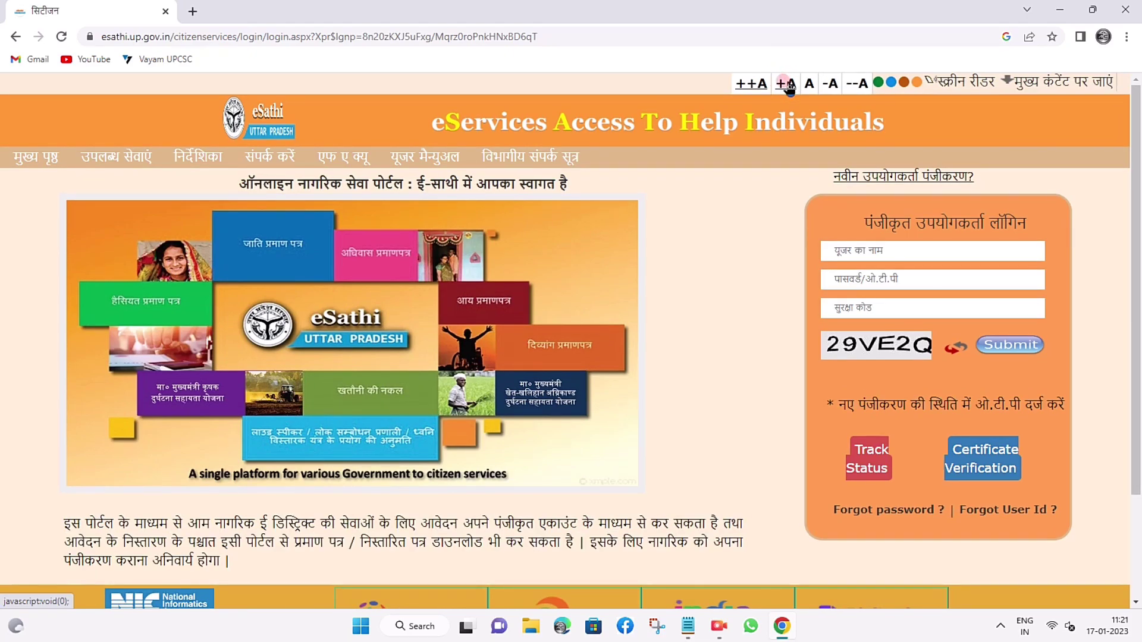
click(787, 85)
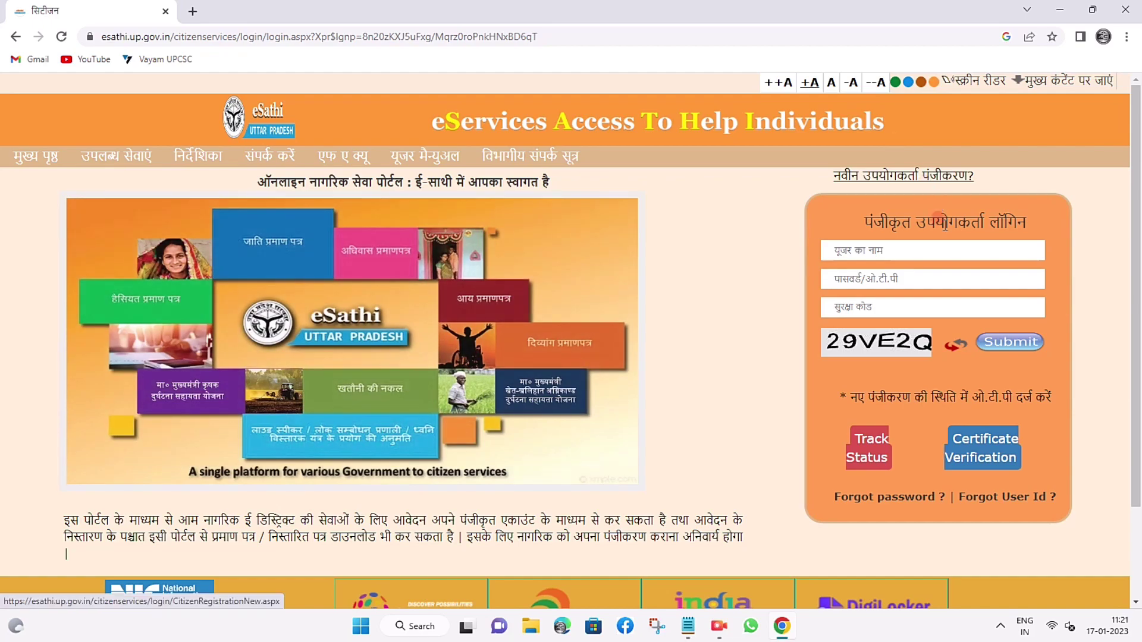
click(882, 242)
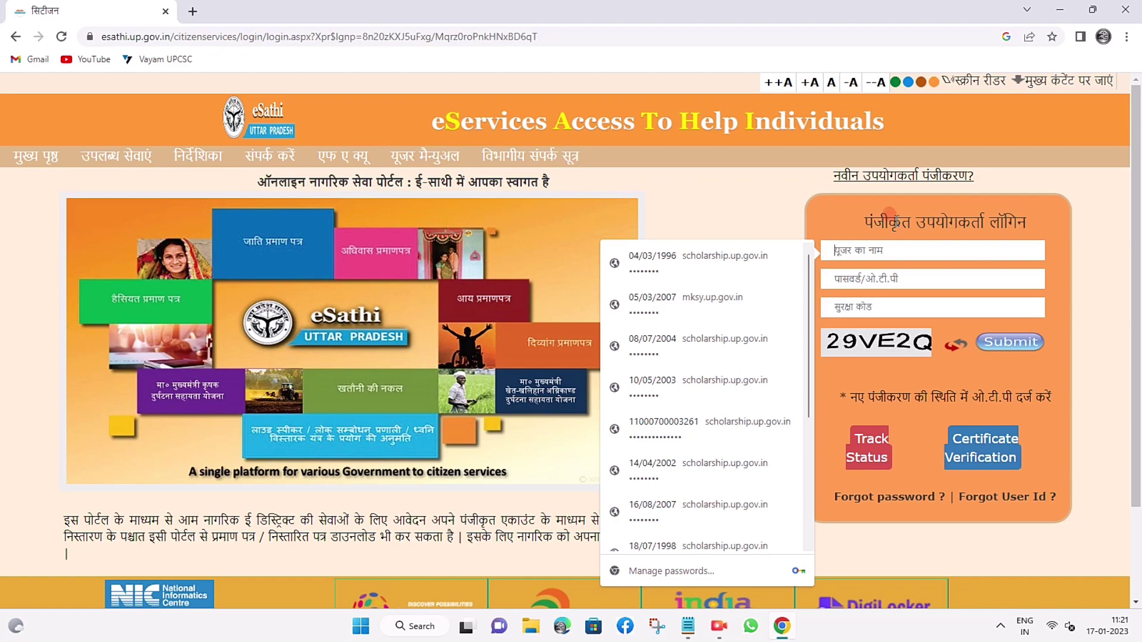
Log in and point to जाति प्रमाण पत्र (हिंदी) under प्रमाण पत्र सेवा on the Menu Page.
click(883, 178)
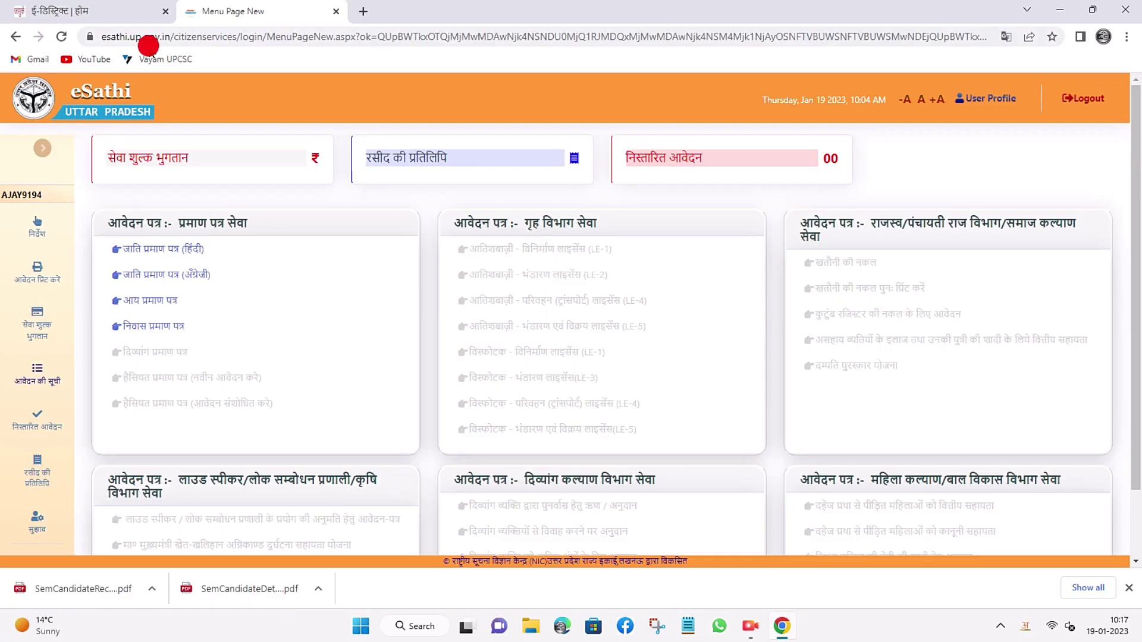
click(115, 268)
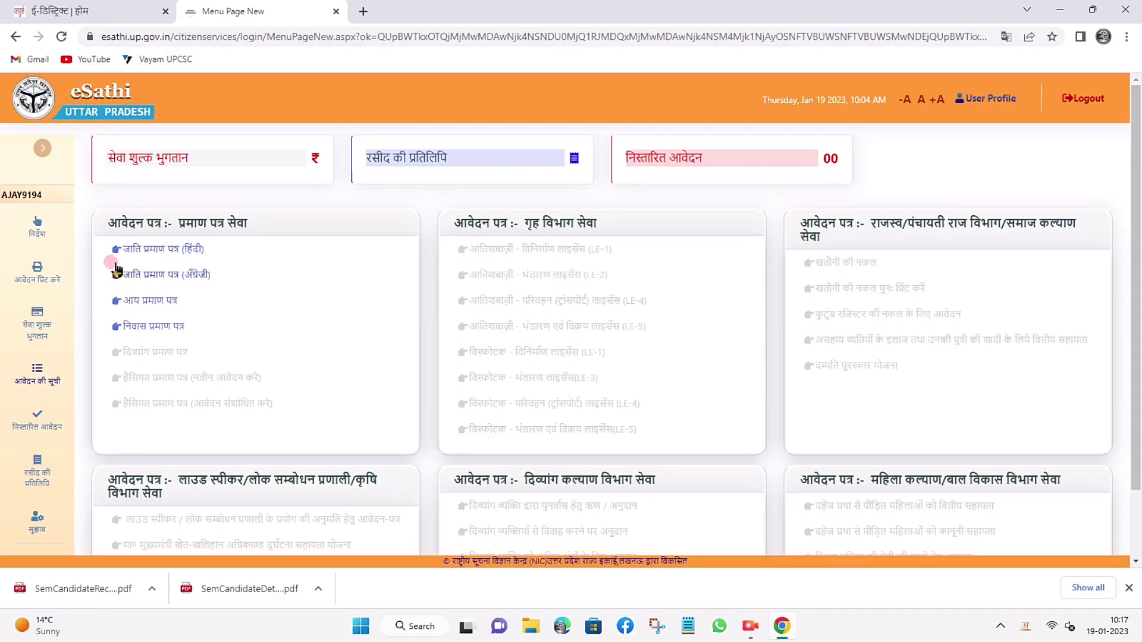
click(425, 175)
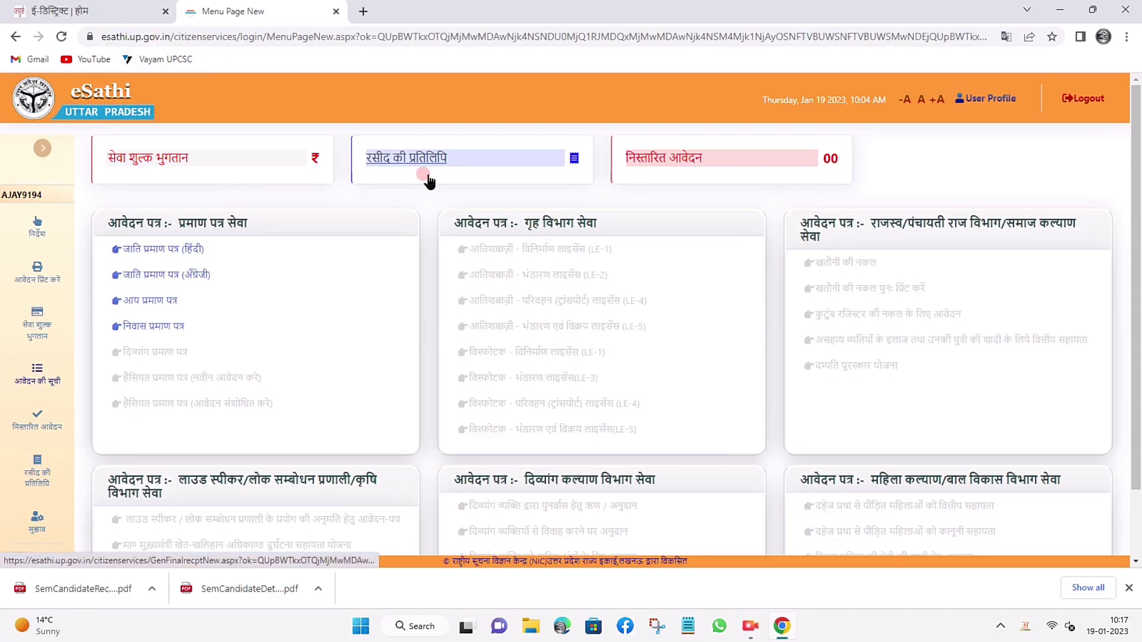
click(130, 254)
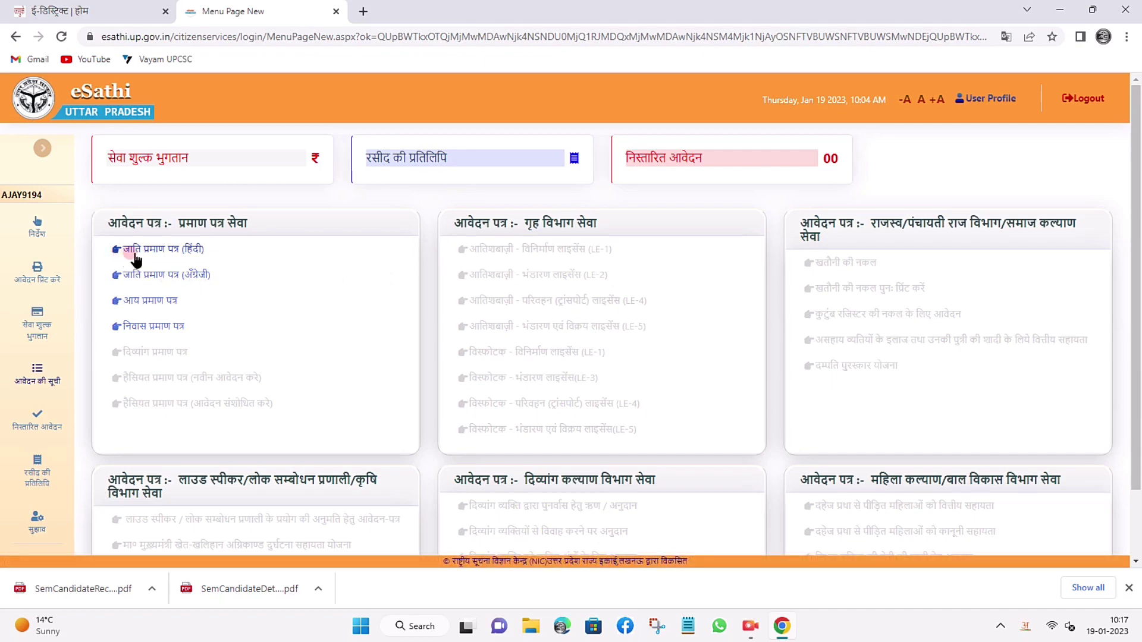
Open जाति प्रमाण पत्र (हिंदी), autofill the applicant's name, and submit with दर्ज करे.
click(153, 254)
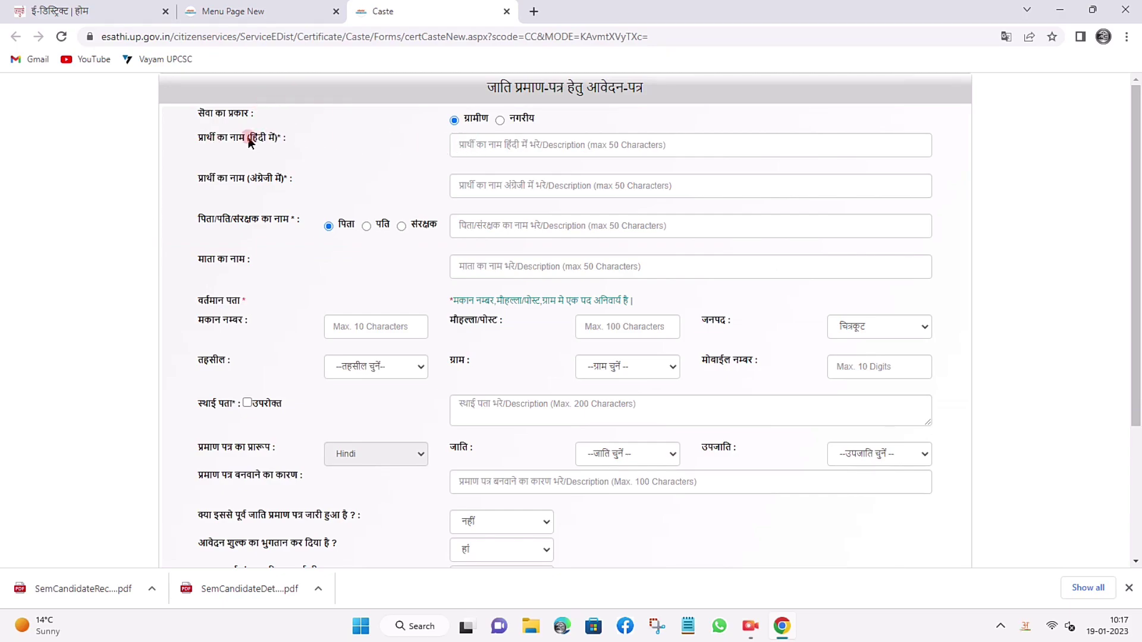
click(475, 144)
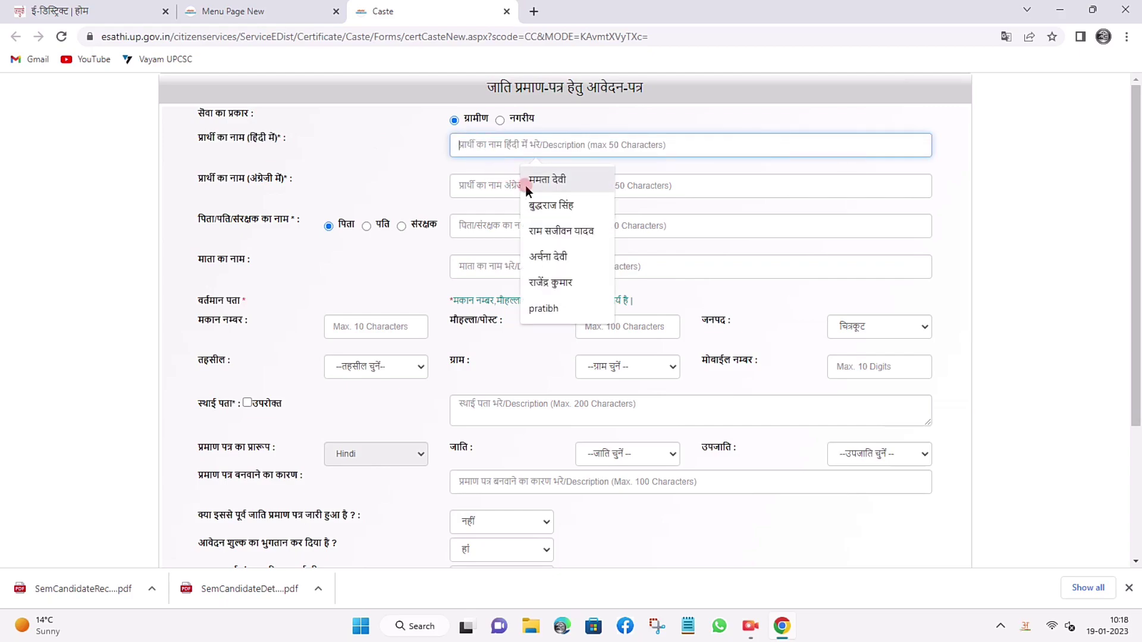
click(527, 189)
drag(249, 180, 273, 177)
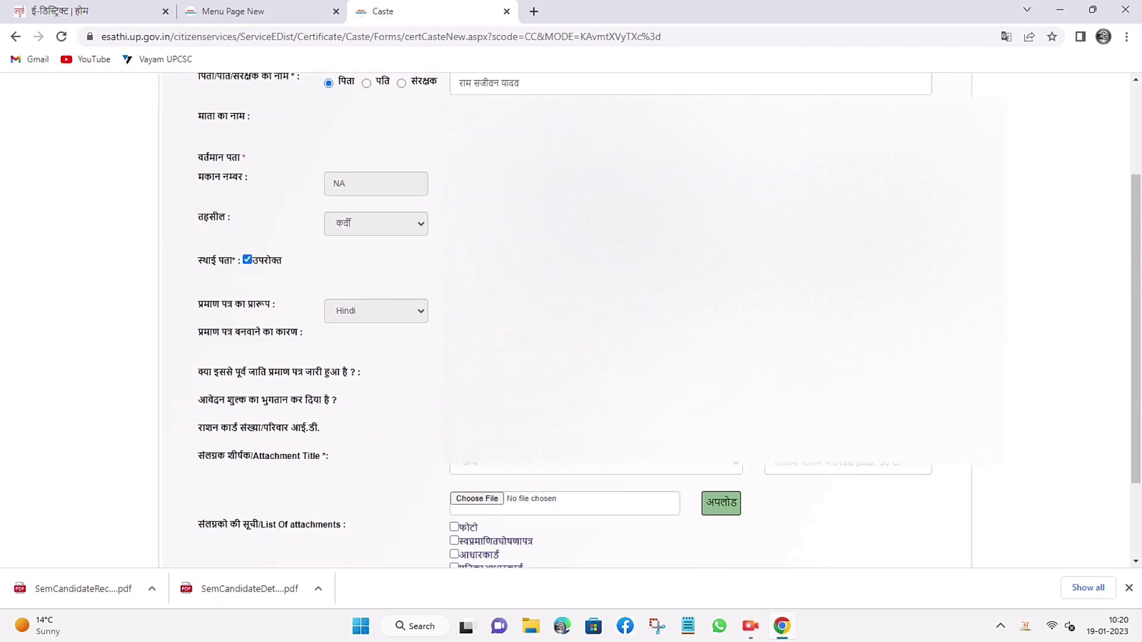
scroll(502, 461, down, 2)
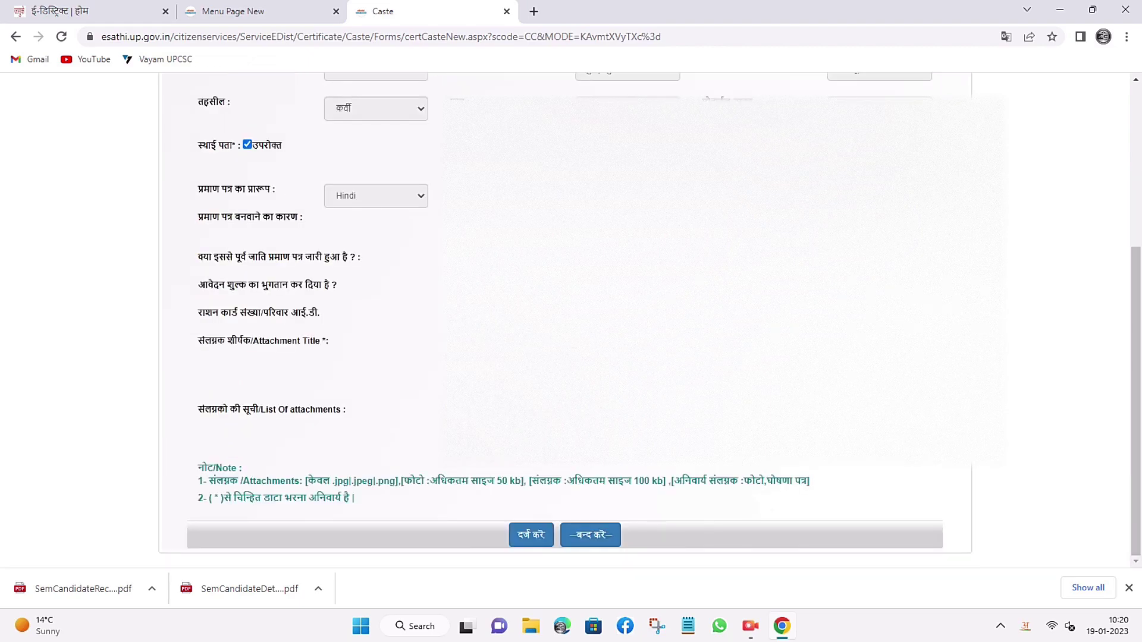
click(531, 534)
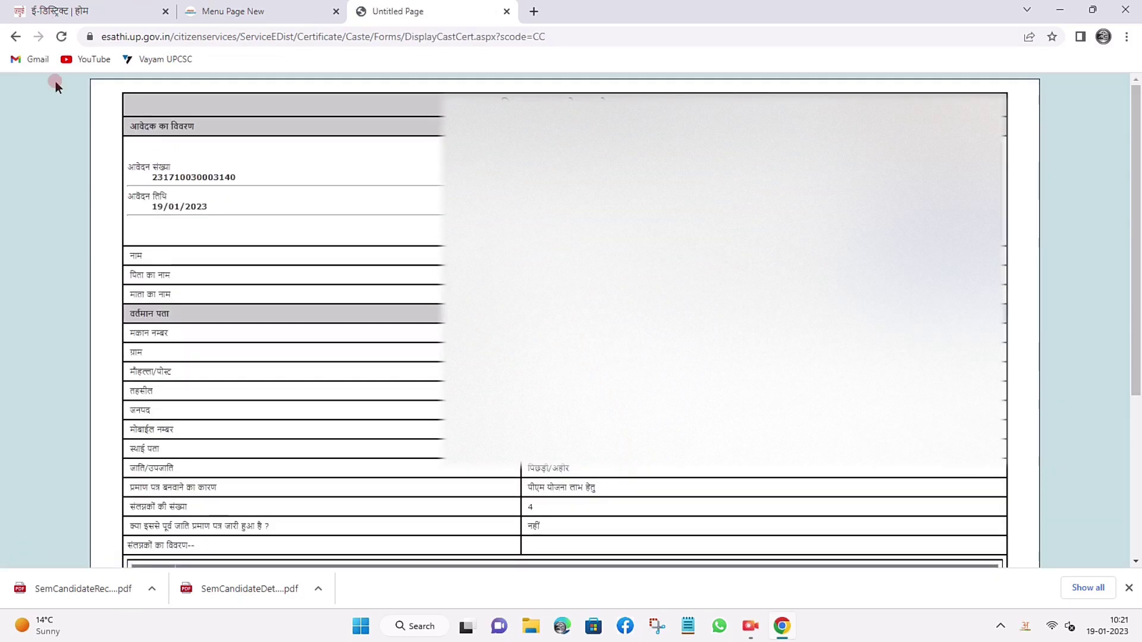
Check the new application number, view the photo and self-declaration attachments, then start the fee payment.
drag(145, 177, 176, 212)
click(384, 267)
scroll(546, 501, down, 4)
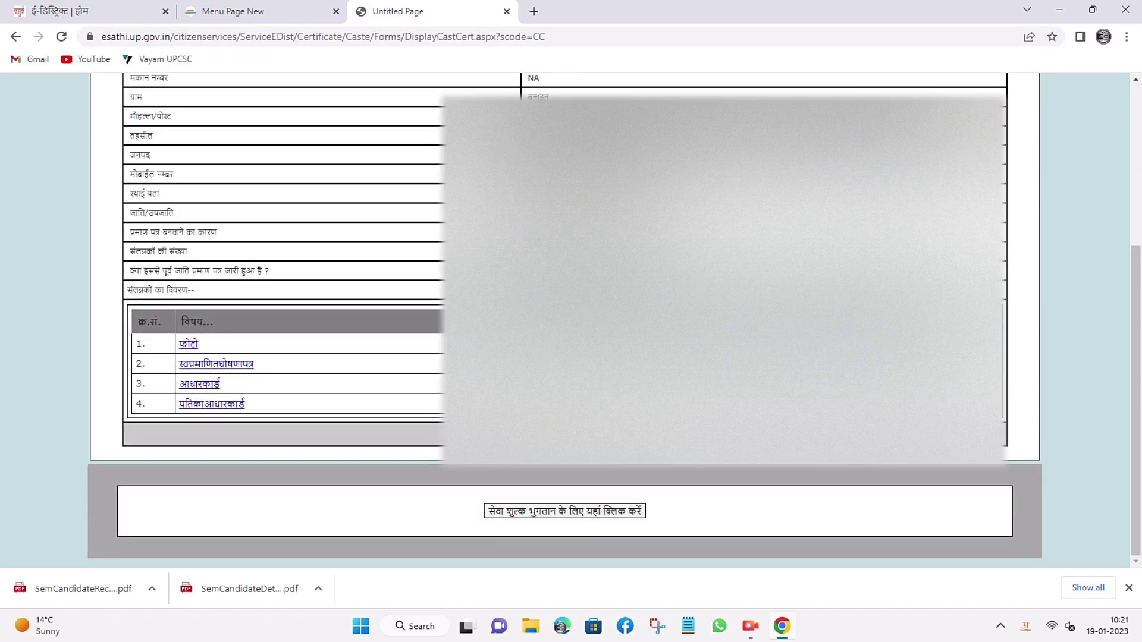
click(187, 344)
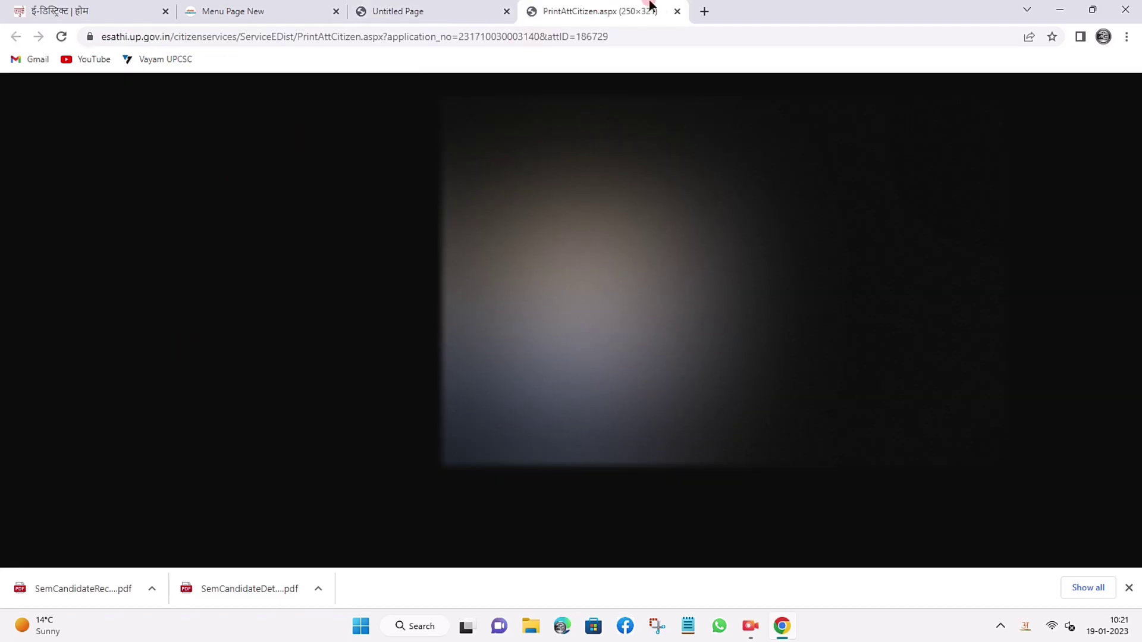
click(677, 11)
click(218, 362)
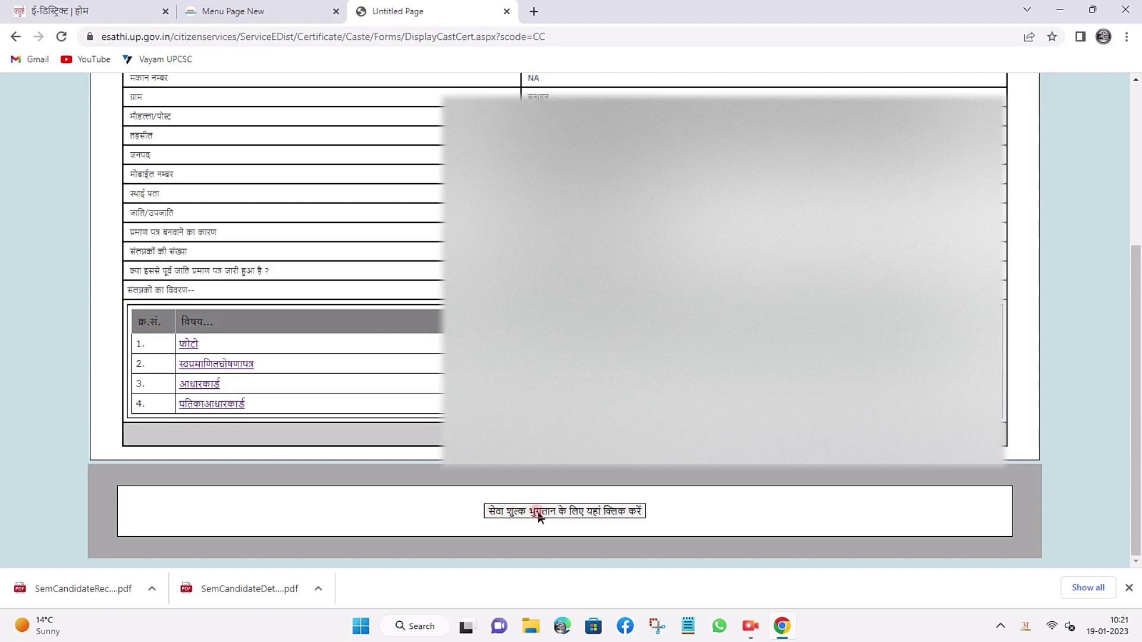
click(583, 512)
Submit the application number on the NSDL payment form and proceed to pay the ₹15 fee.
click(565, 252)
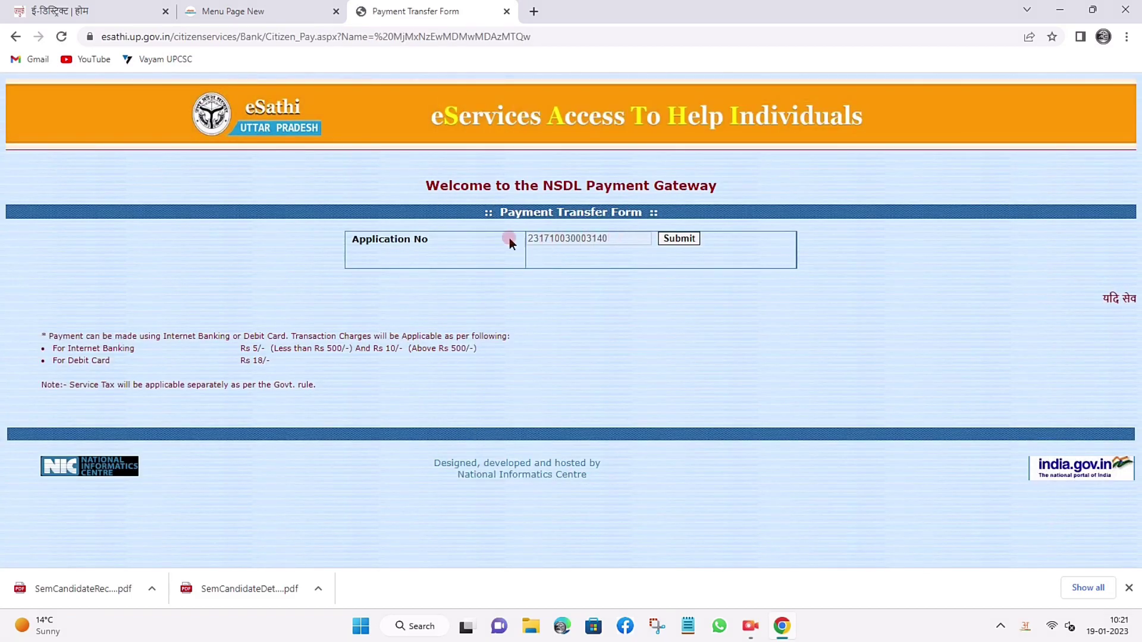
drag(352, 238, 438, 235)
click(682, 238)
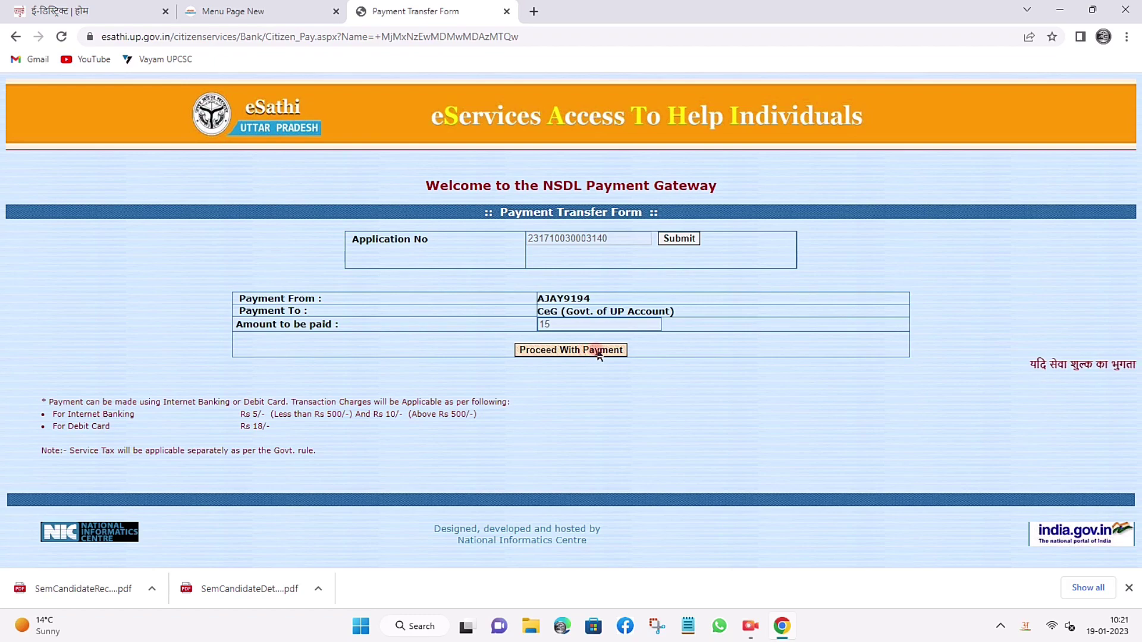
click(554, 354)
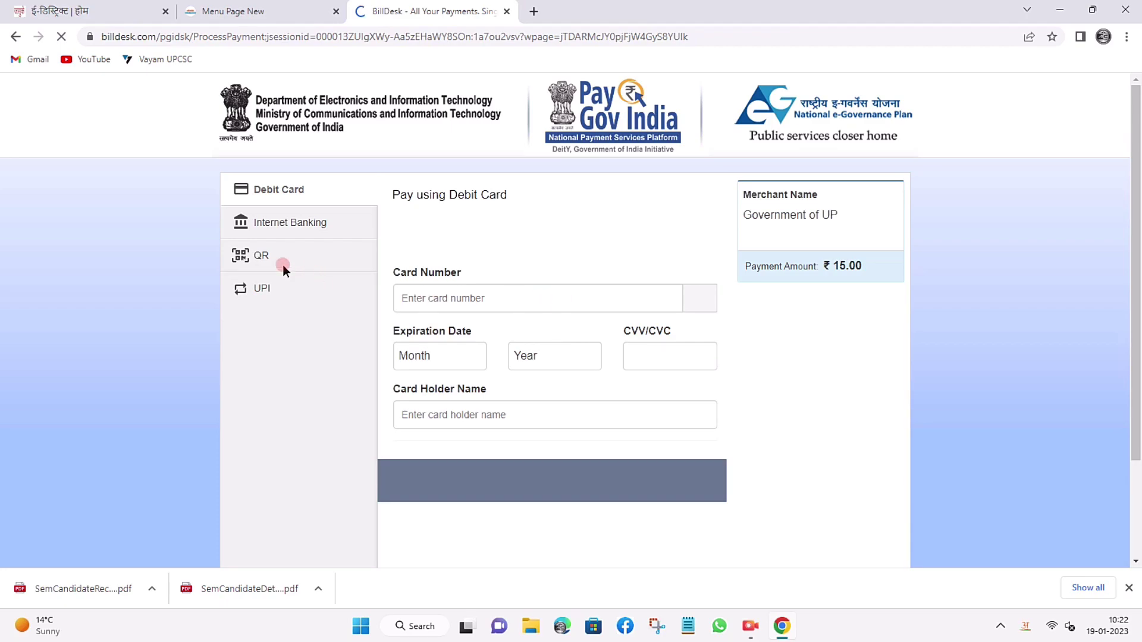
Choose QR payment, accept the ₹15.00 total, and bring up the UPI QR code.
click(266, 254)
click(513, 335)
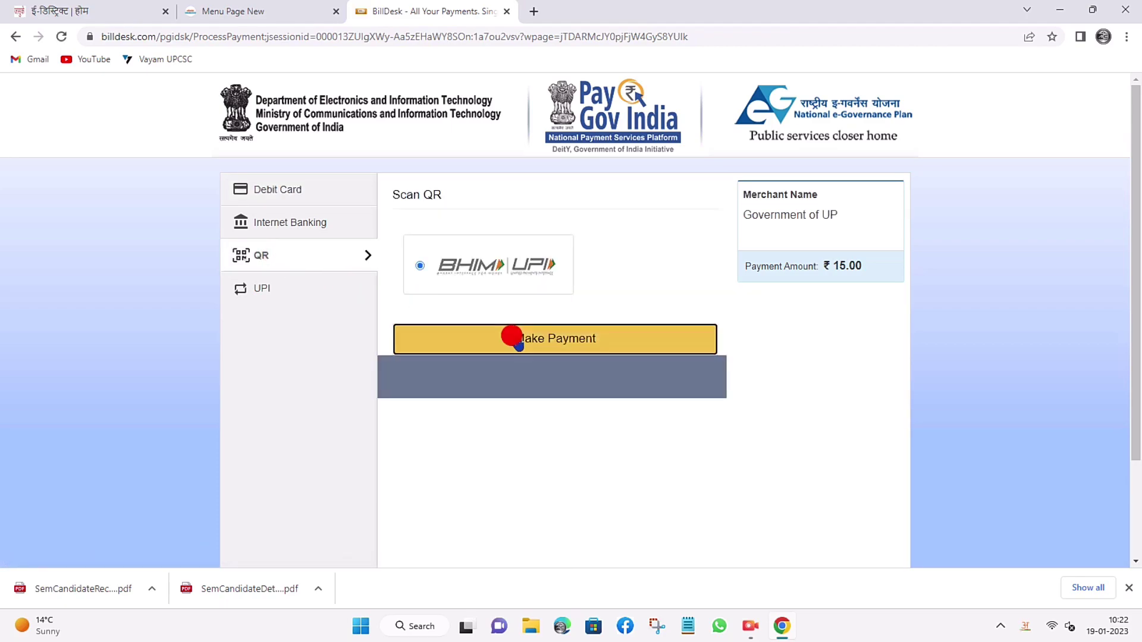
click(700, 365)
drag(680, 305, 715, 314)
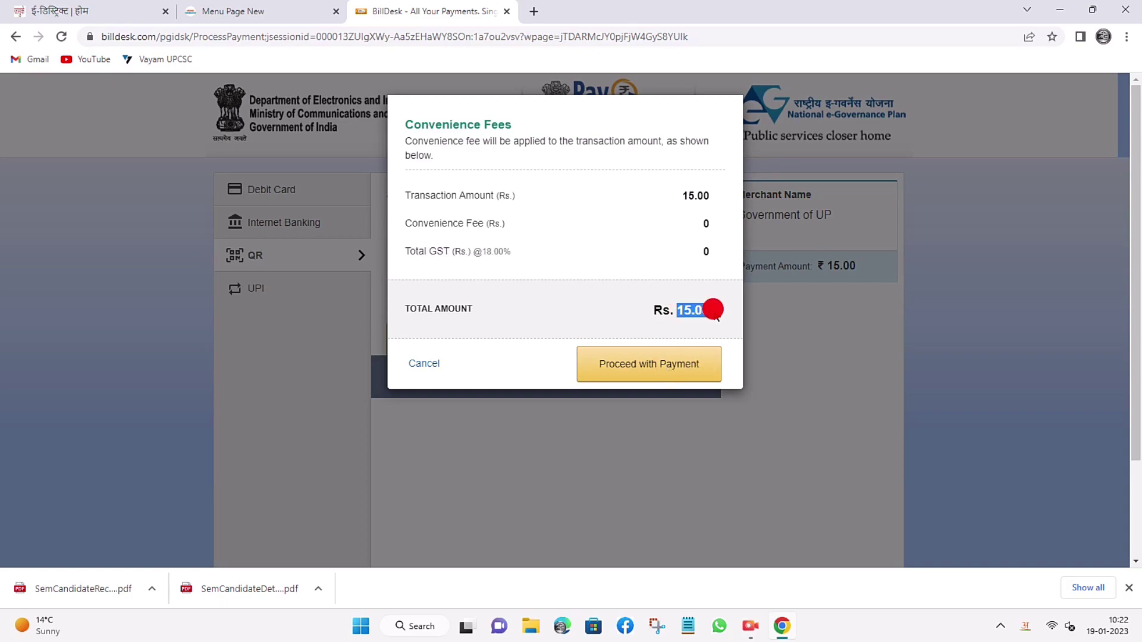
click(651, 367)
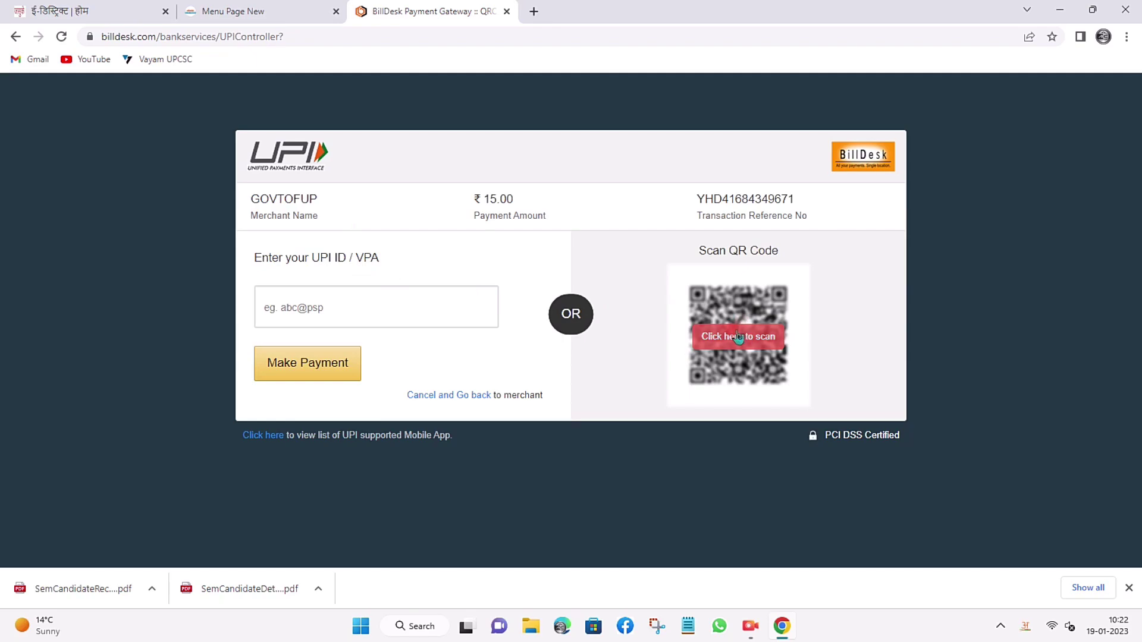
click(723, 336)
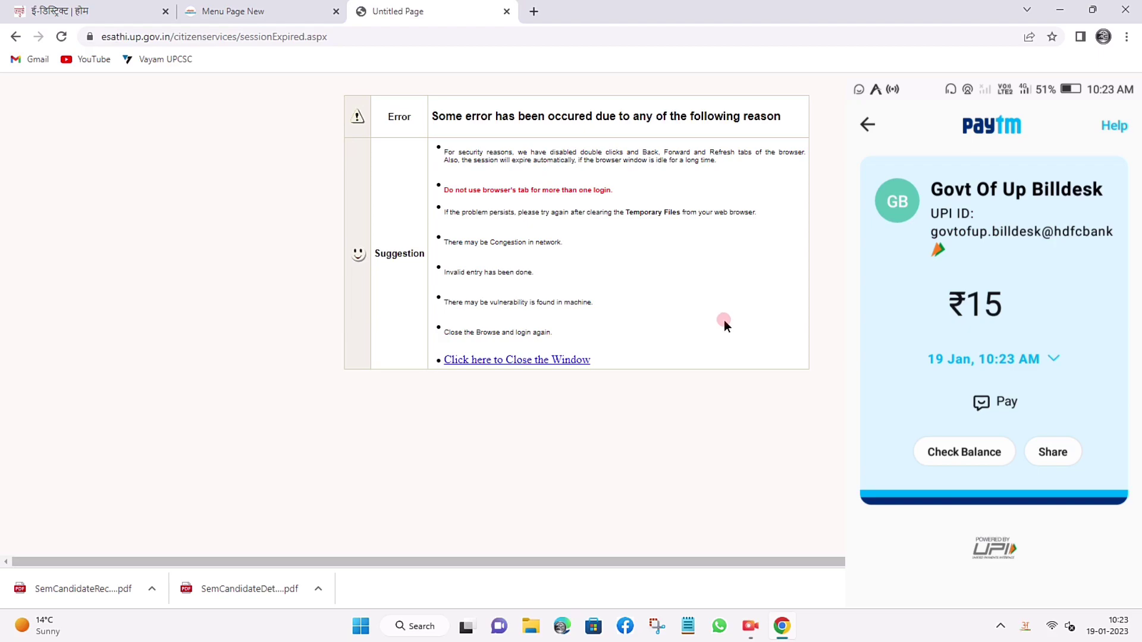
Dismiss the session error and select the caste application's number in the applications list.
click(517, 362)
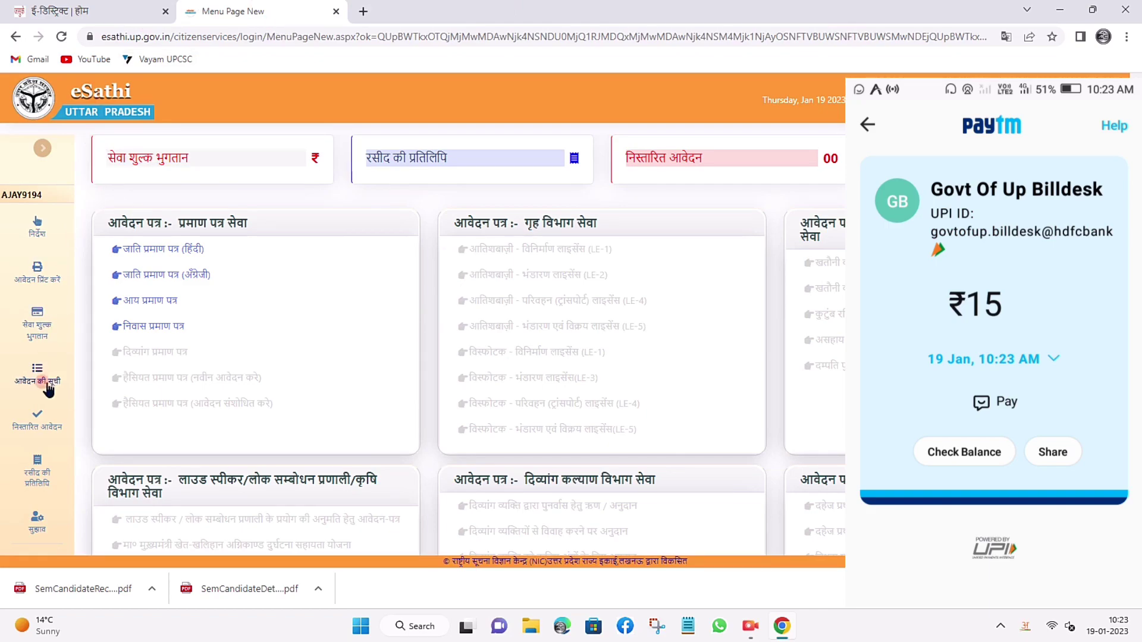
click(38, 380)
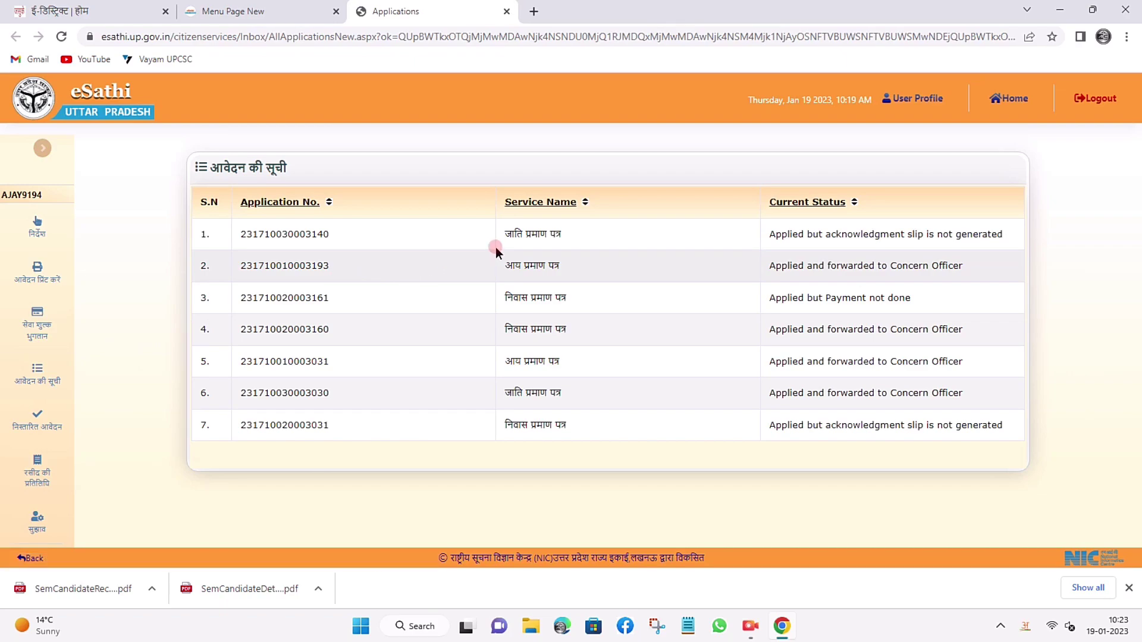
drag(768, 234, 989, 235)
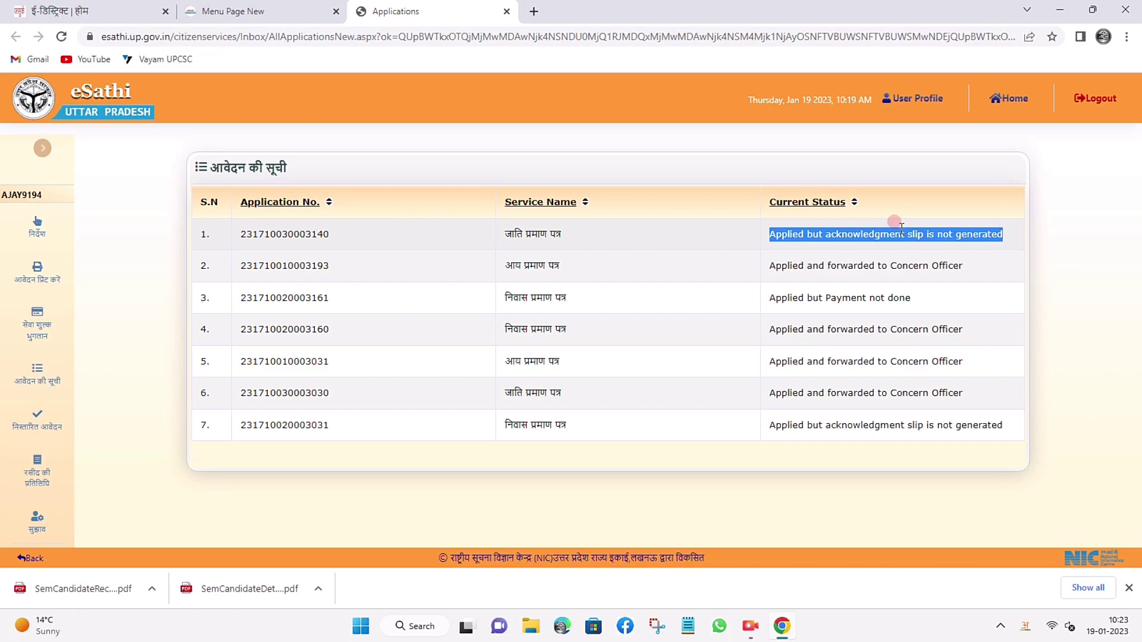
drag(239, 234, 336, 241)
key(ctrl+c)
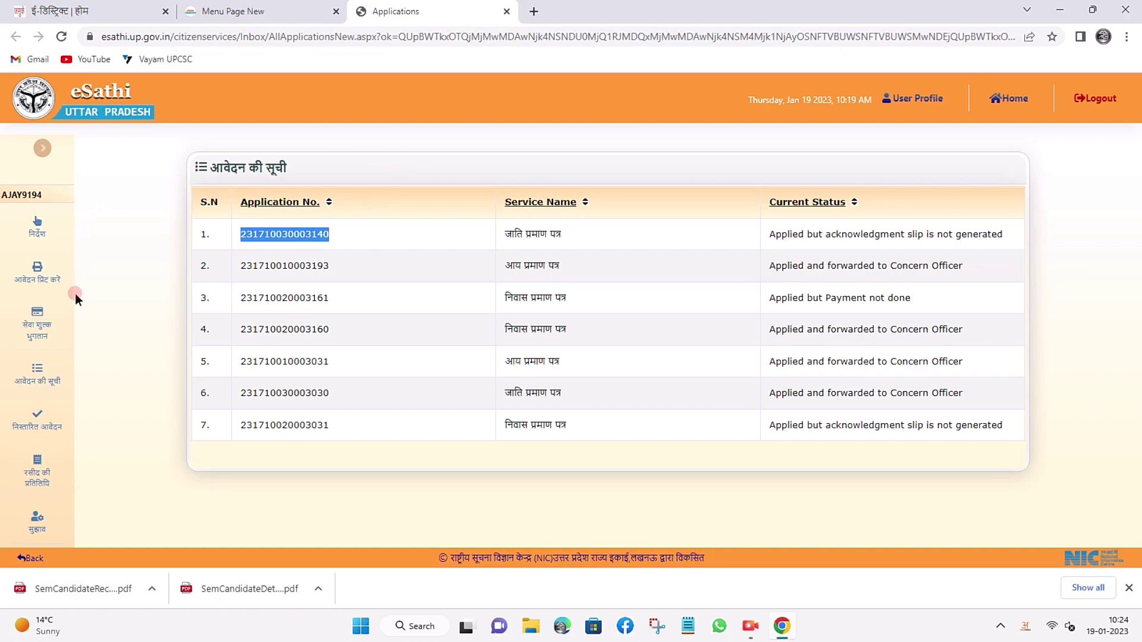
Paste the caste application's number into the service fee payment form and submit it.
click(34, 323)
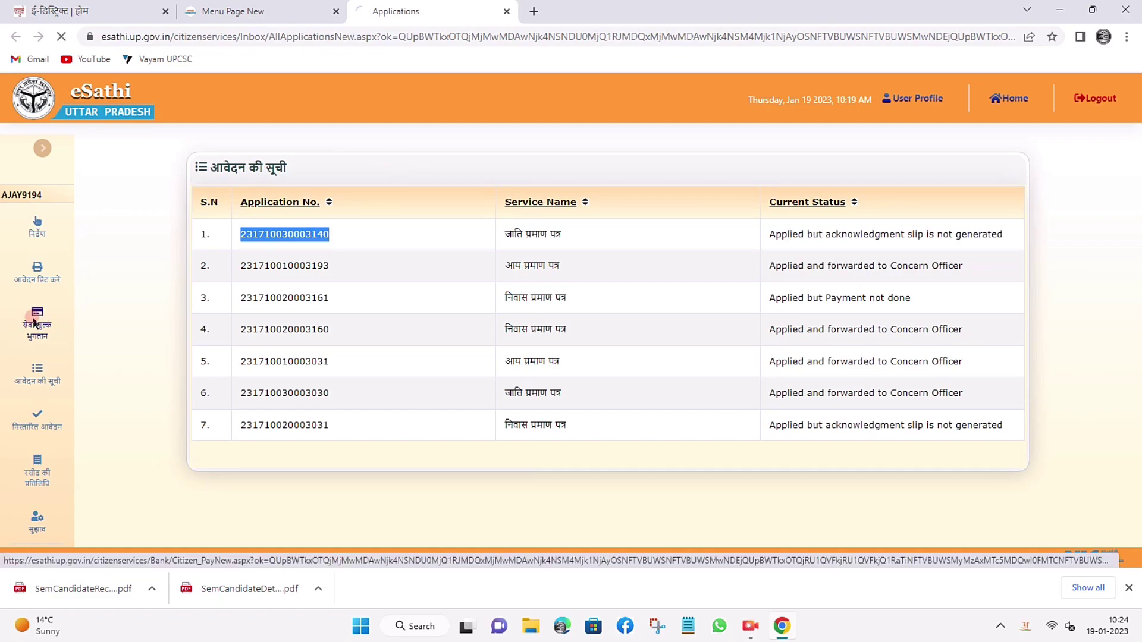
click(501, 237)
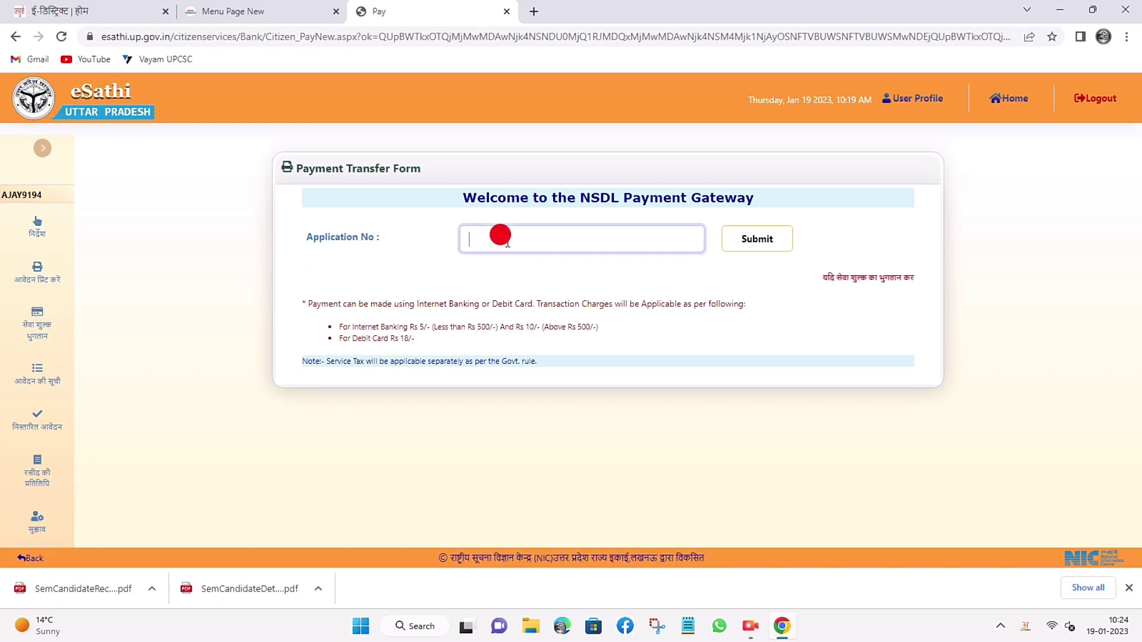
right_click(507, 242)
click(539, 356)
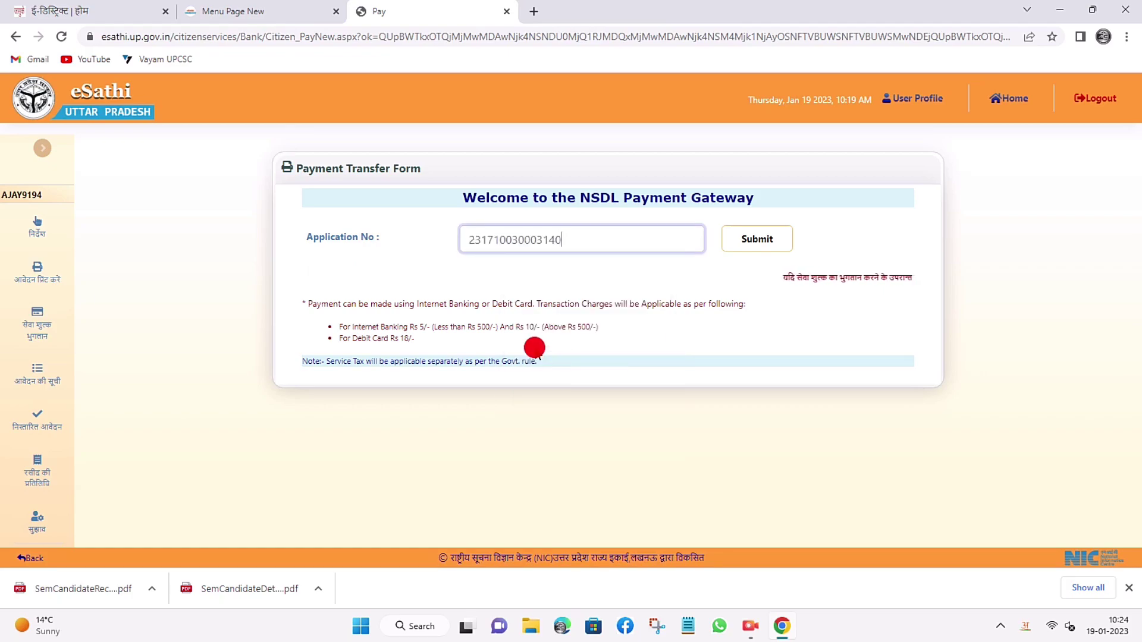
click(773, 239)
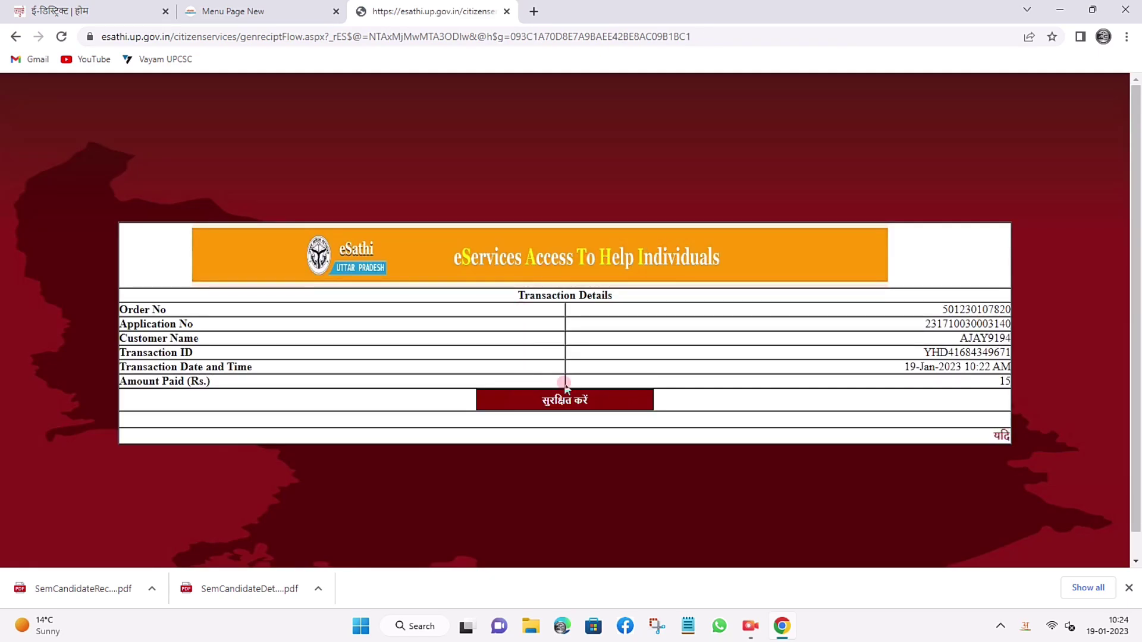
click(560, 403)
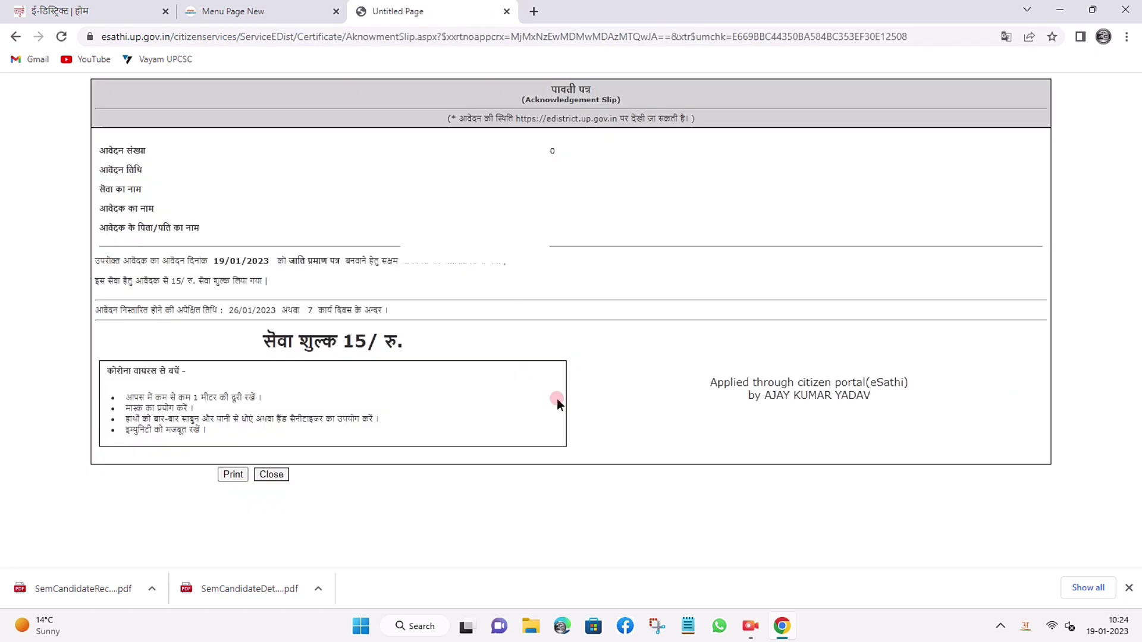
Print the acknowledgement slip to a PDF file, then close the slip page.
click(234, 475)
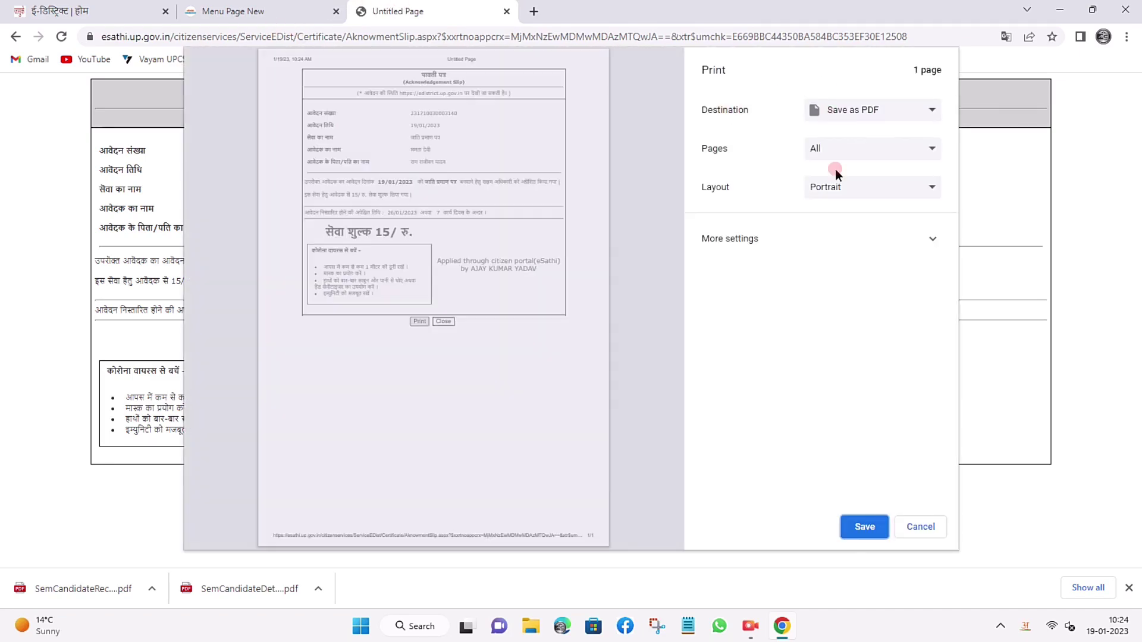
click(864, 526)
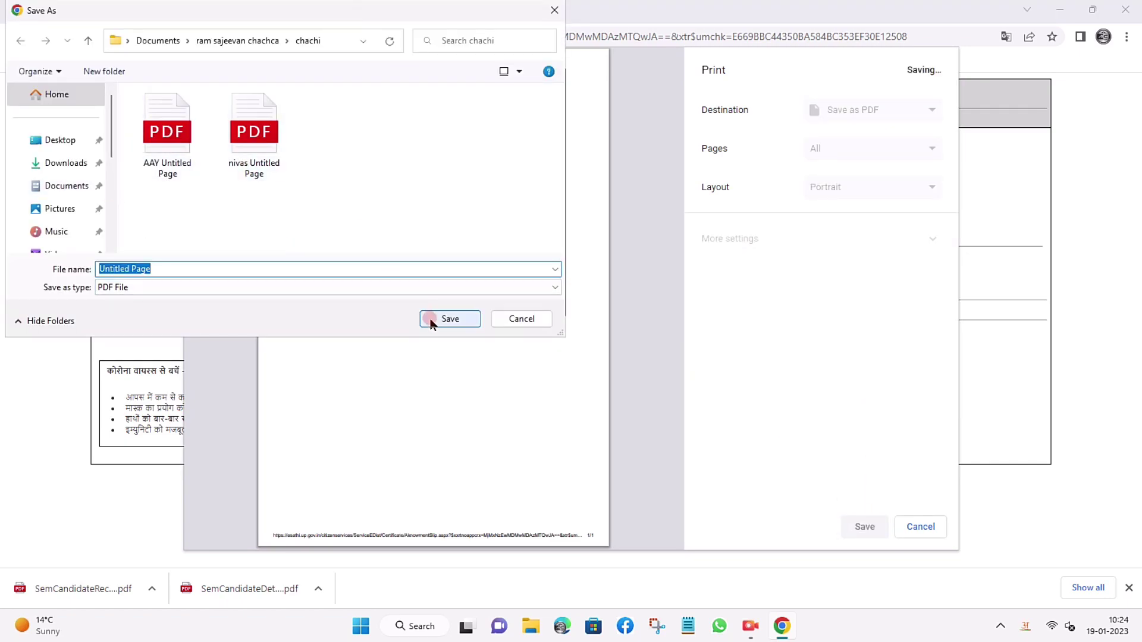
key(Return)
click(272, 543)
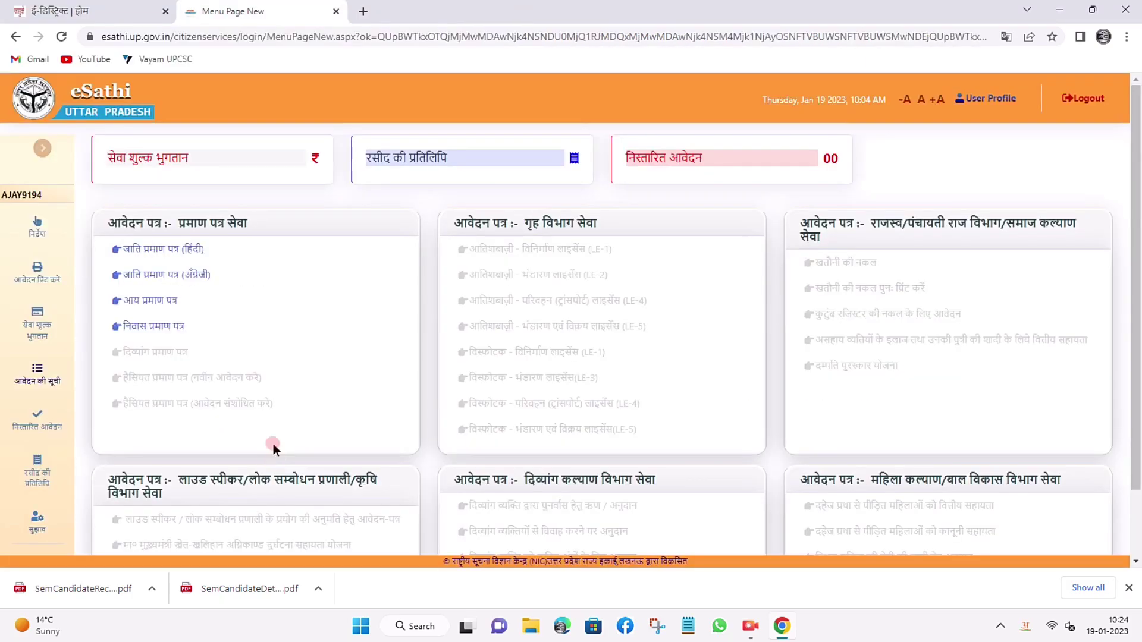
click(32, 376)
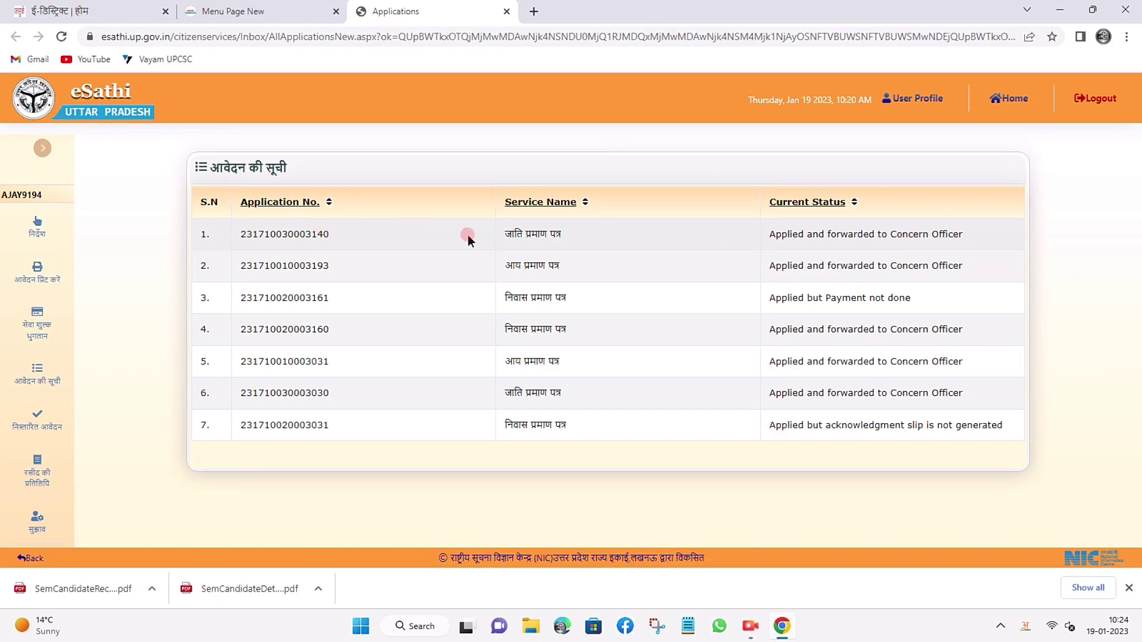
drag(776, 234, 819, 266)
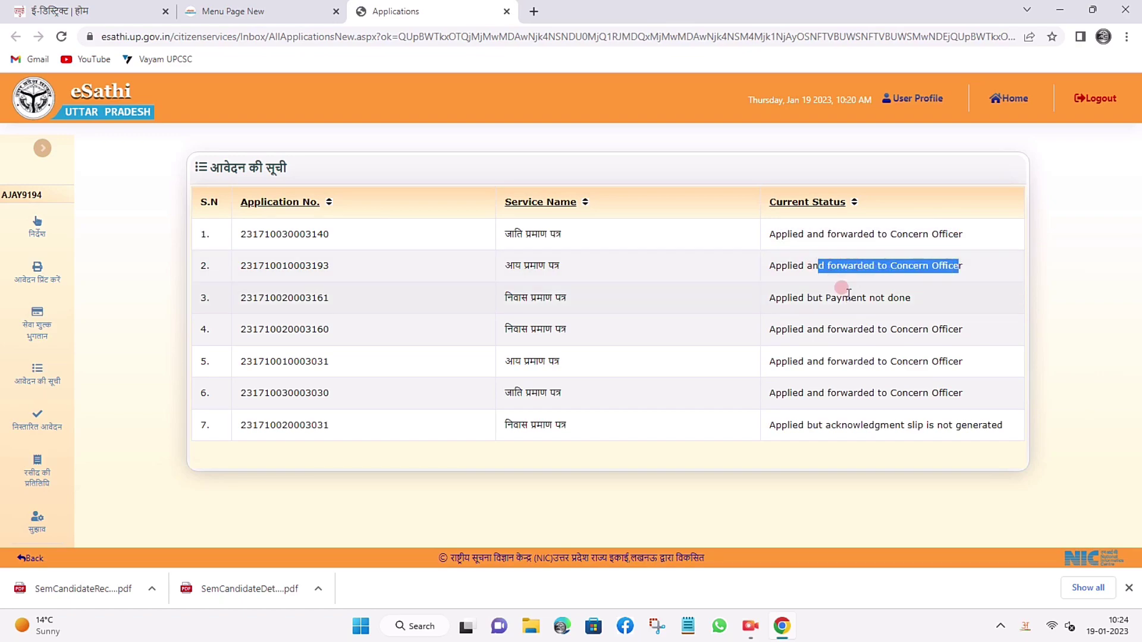
click(850, 333)
key(ctrl+w)
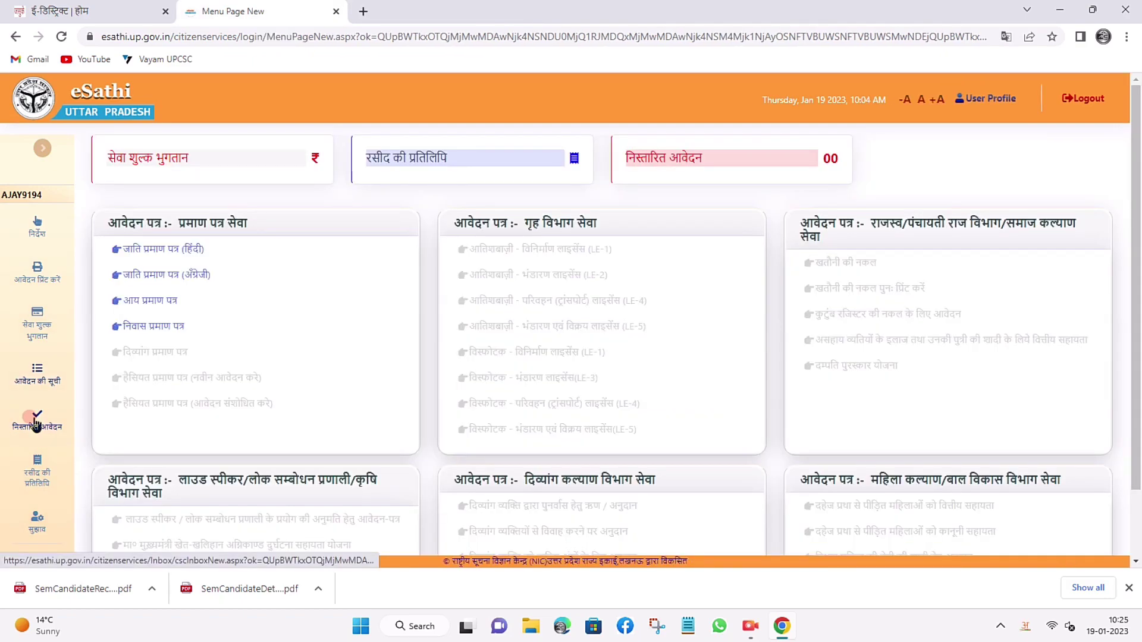
Retrieve the residence application's slip copy using its pasted number, print it, then close it.
click(537, 161)
click(537, 160)
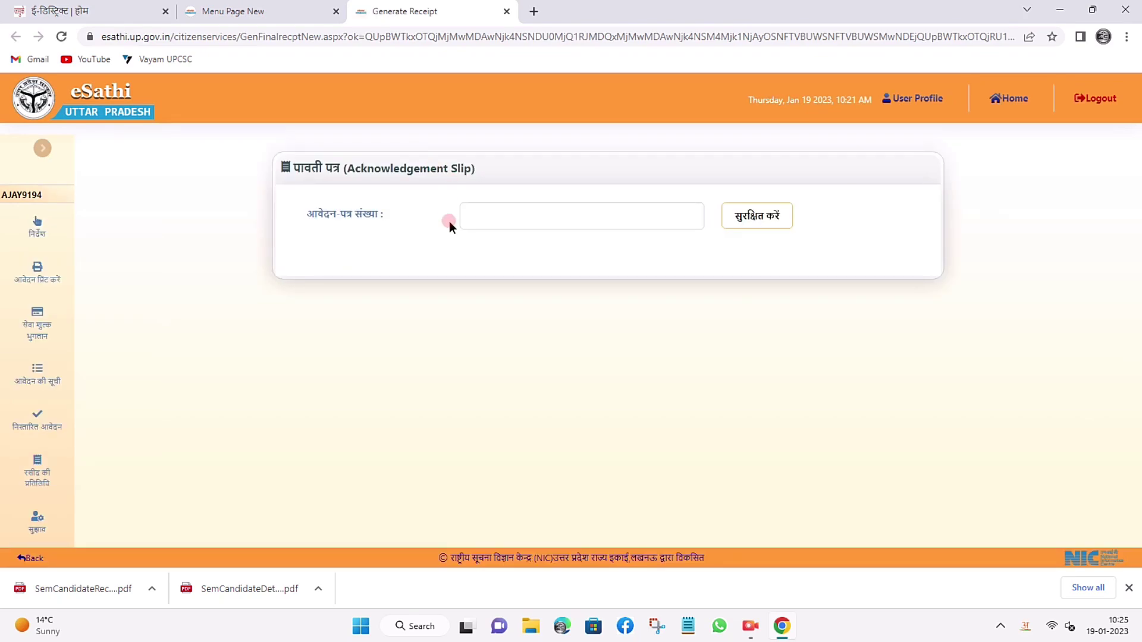
right_click(513, 215)
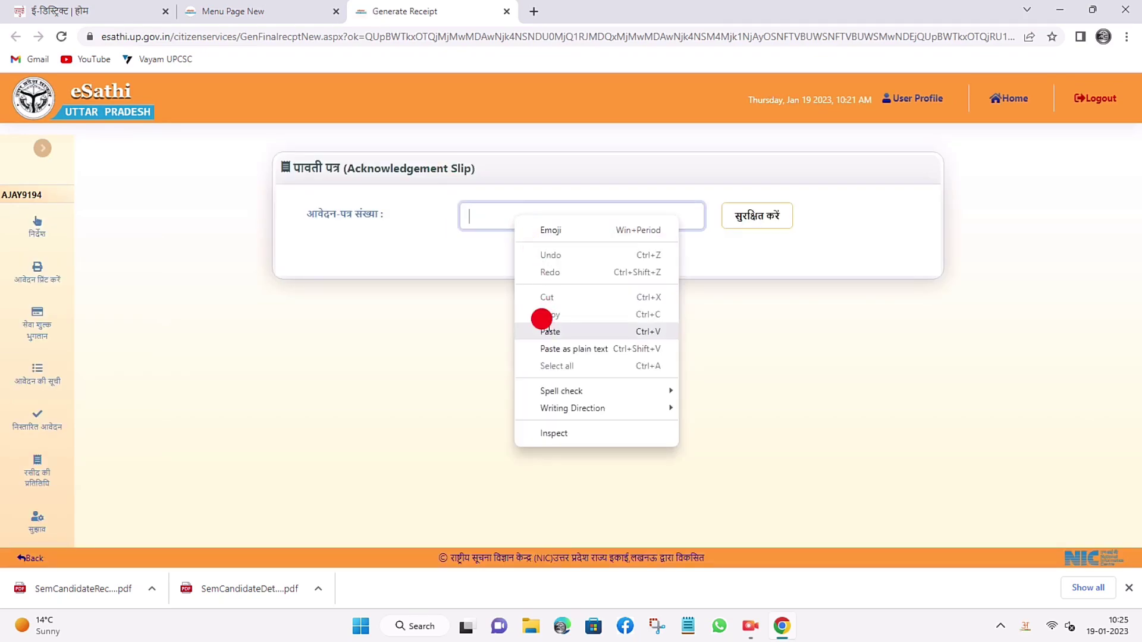
click(549, 332)
click(760, 215)
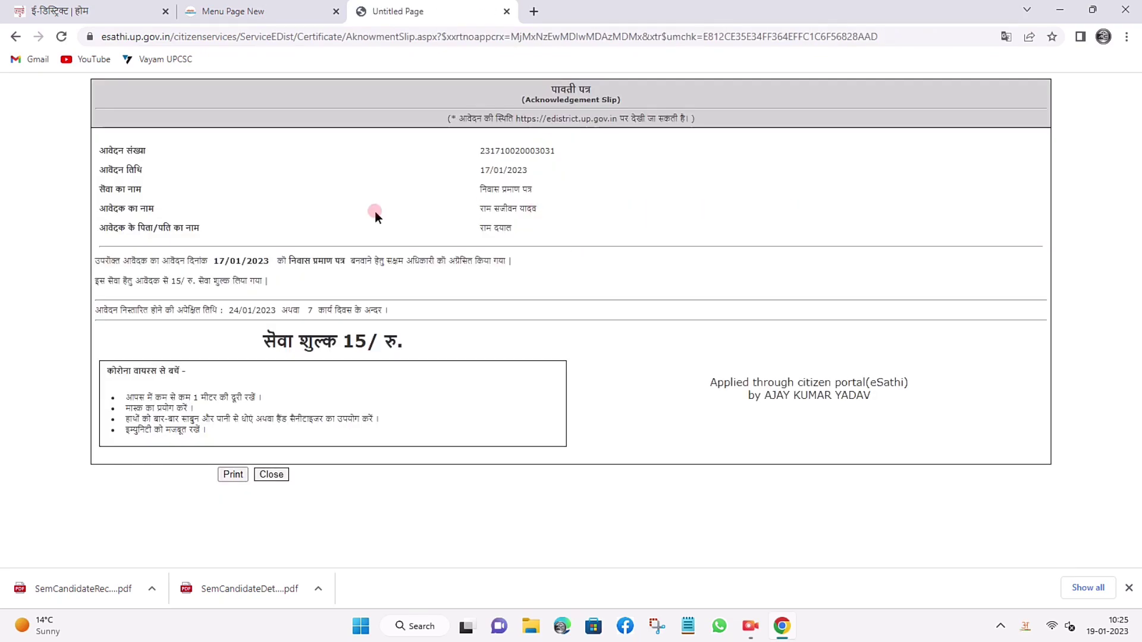
click(233, 474)
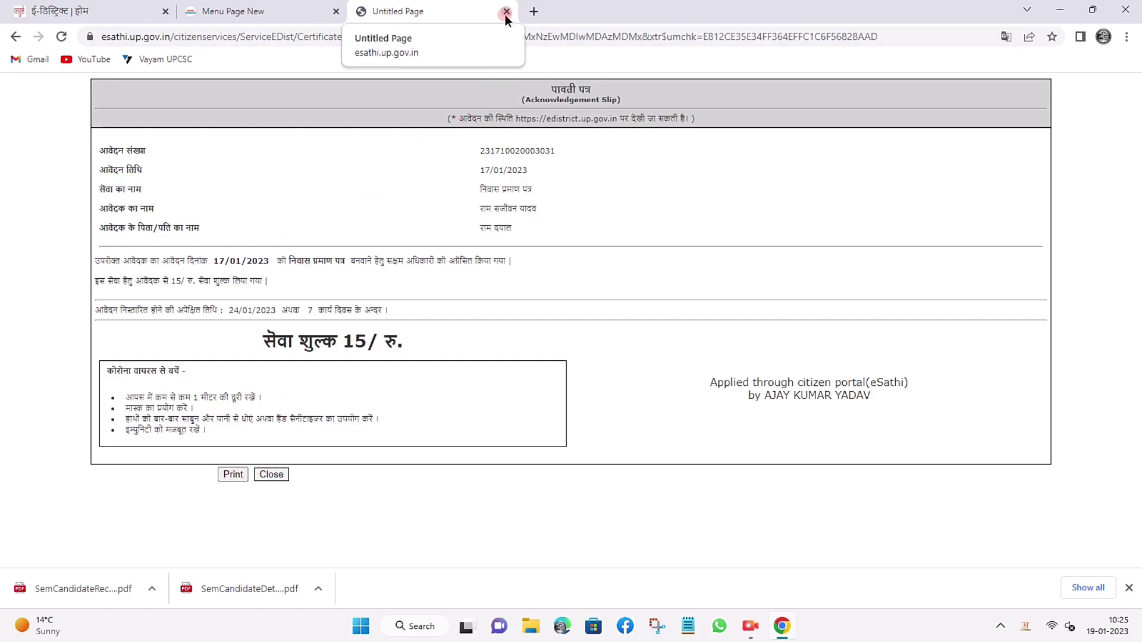
click(505, 13)
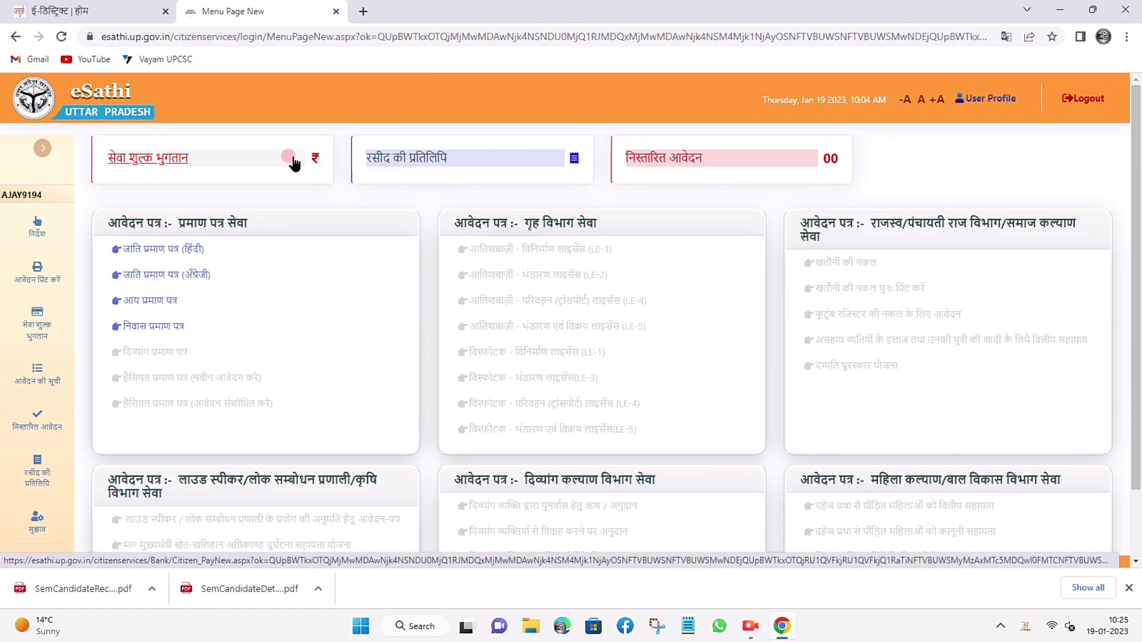
click(672, 159)
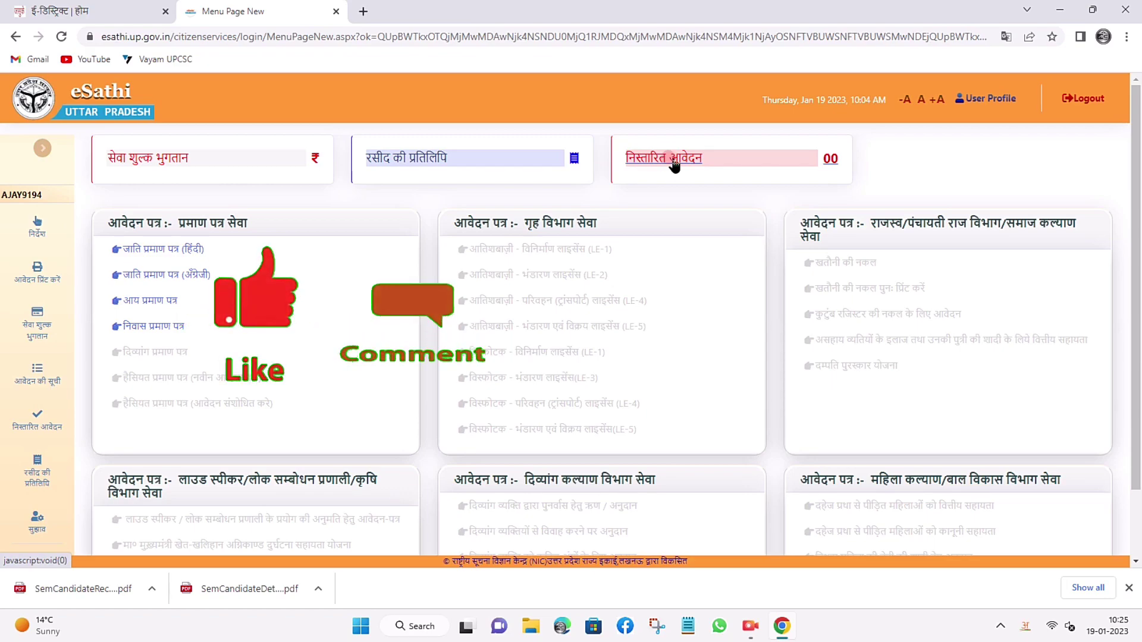